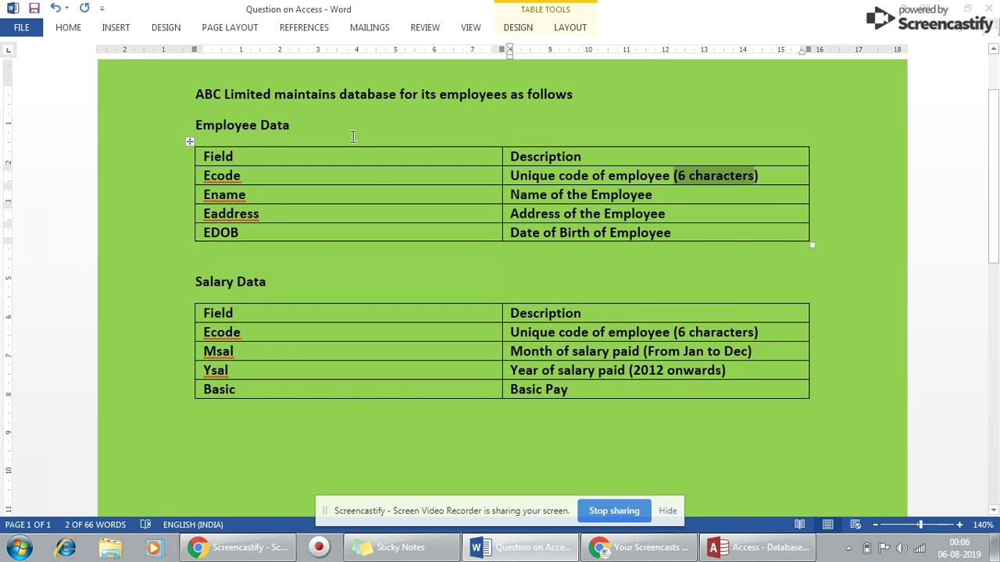
- Check the Ecode length in the Word question, switch to Access and set the Ecode field size to 6
left_click(247, 173)
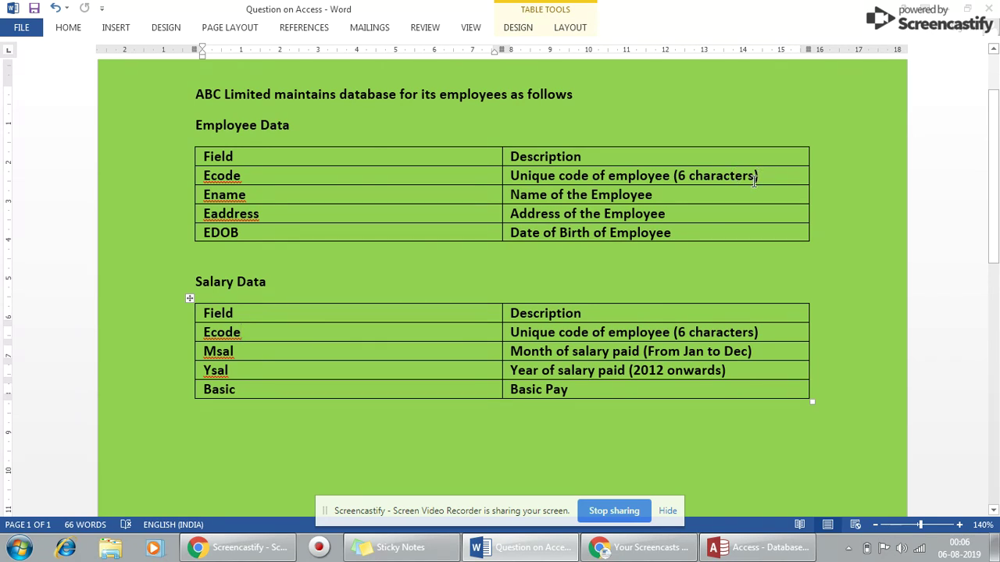
left_click_drag(754, 180, 679, 175)
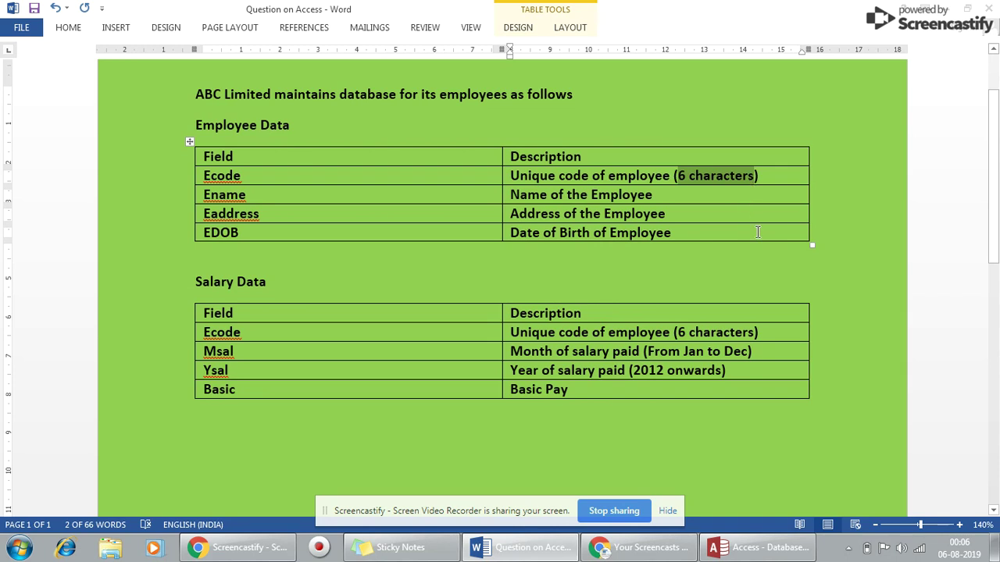
key("alt+Tab")
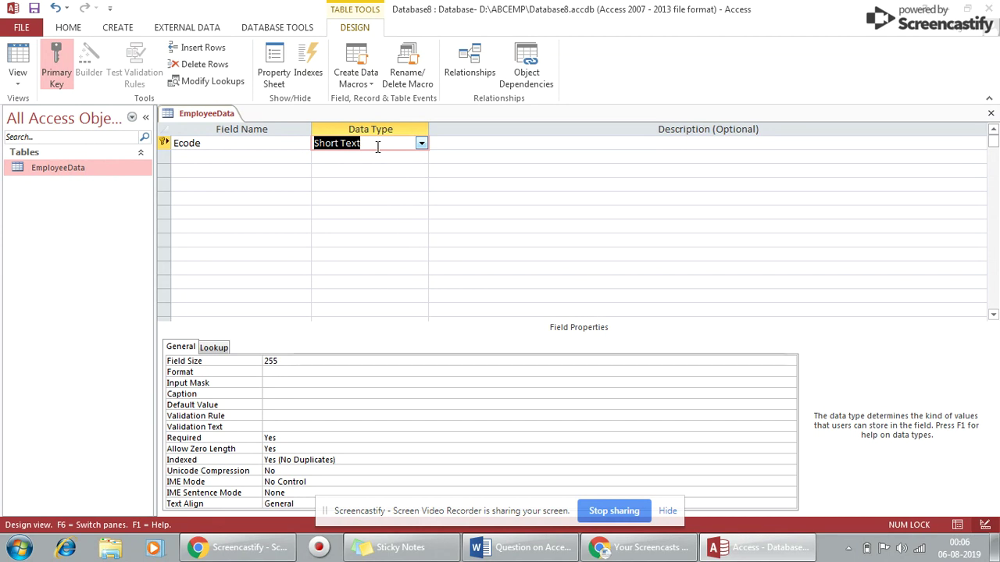
left_click(311, 360)
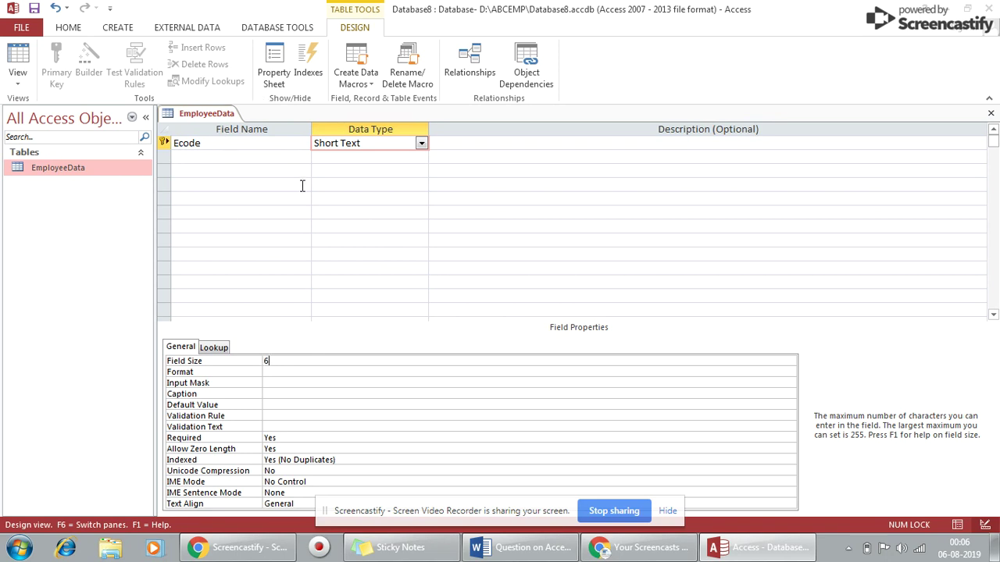
left_click(475, 151)
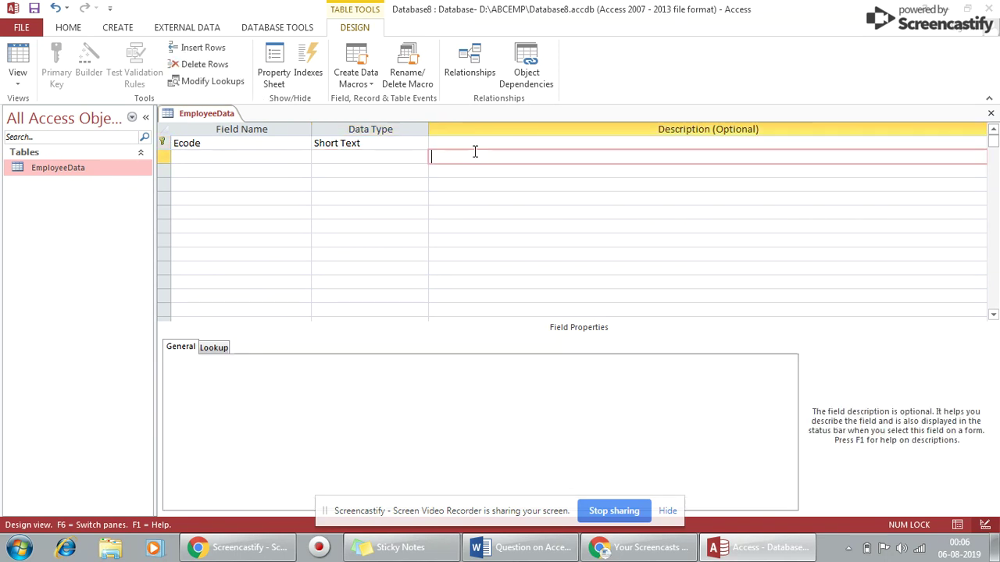
left_click(475, 146)
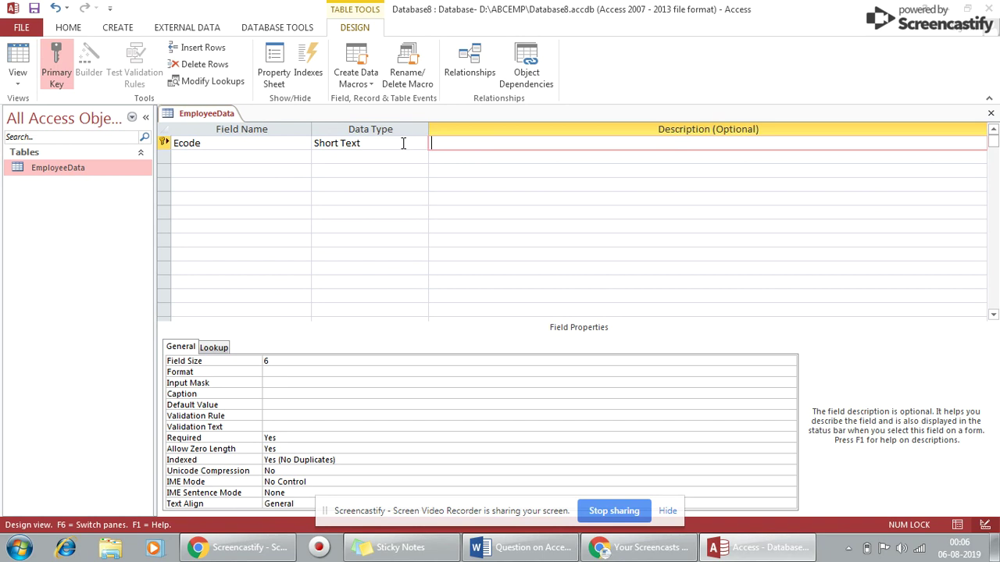
- Add an Ename field of type Short Text below Ecode, with a field size of 15
left_click(191, 155)
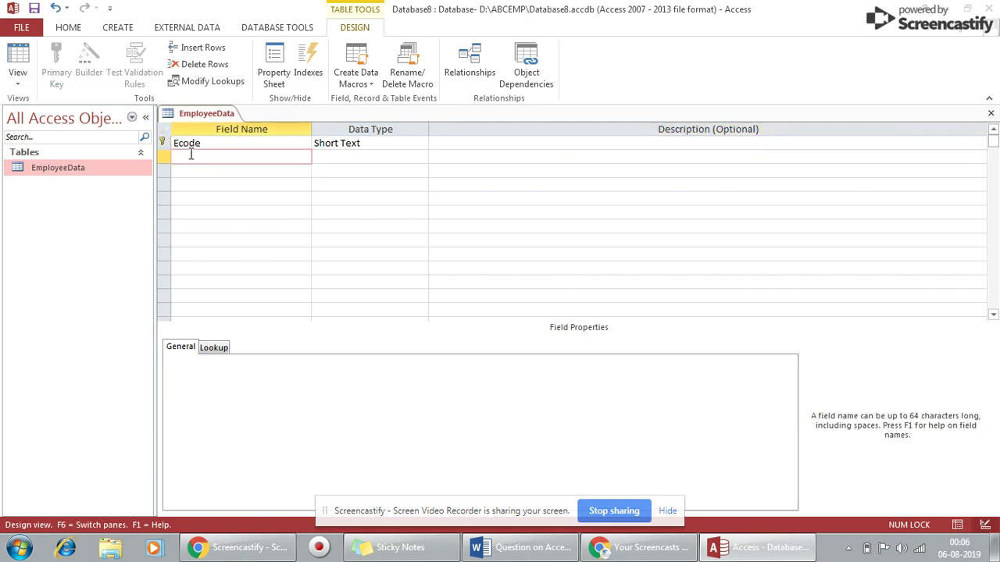
key("alt+Tab")
key("alt+Tab")
type("Ename")
left_click(392, 157)
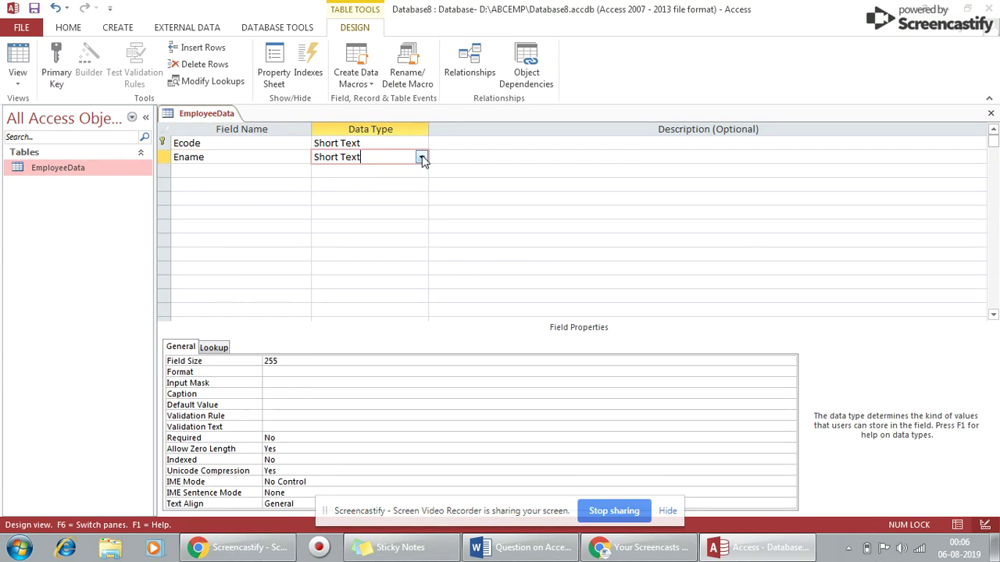
left_click(293, 364)
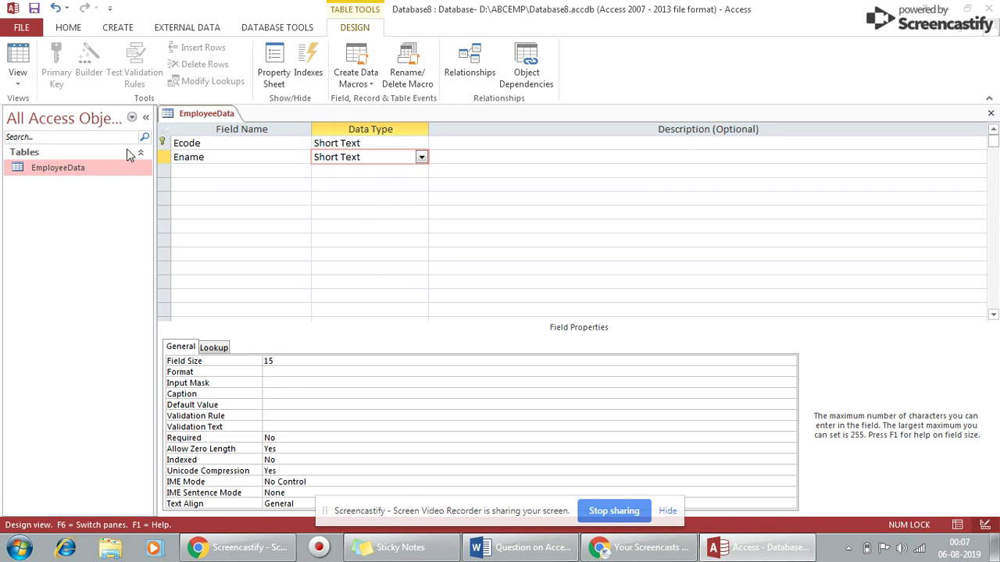
- Check the next field in the Word question and add it as Eaddress with the Short Text data type
left_click(187, 169)
key("alt+Tab")
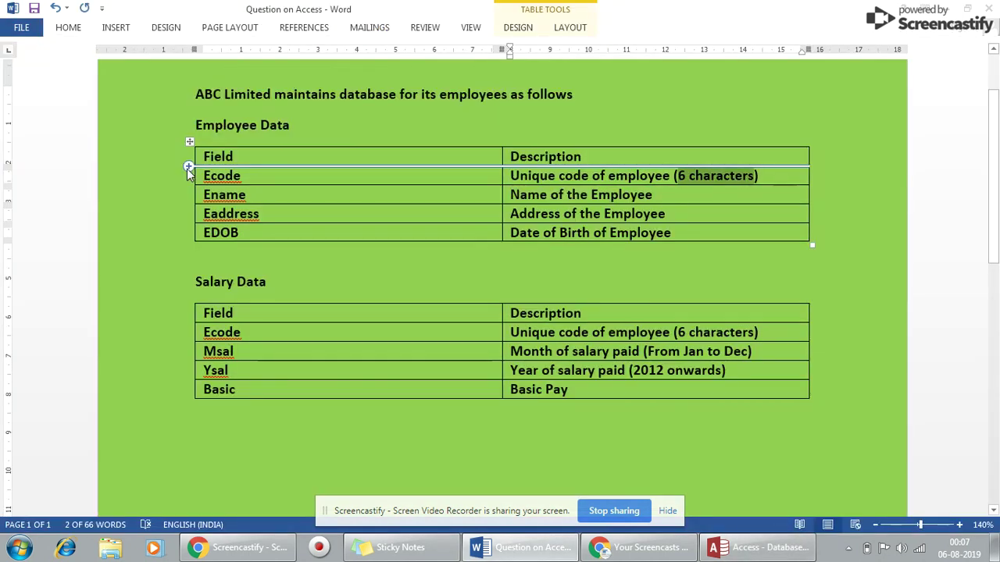
key("alt+Tab")
type("E")
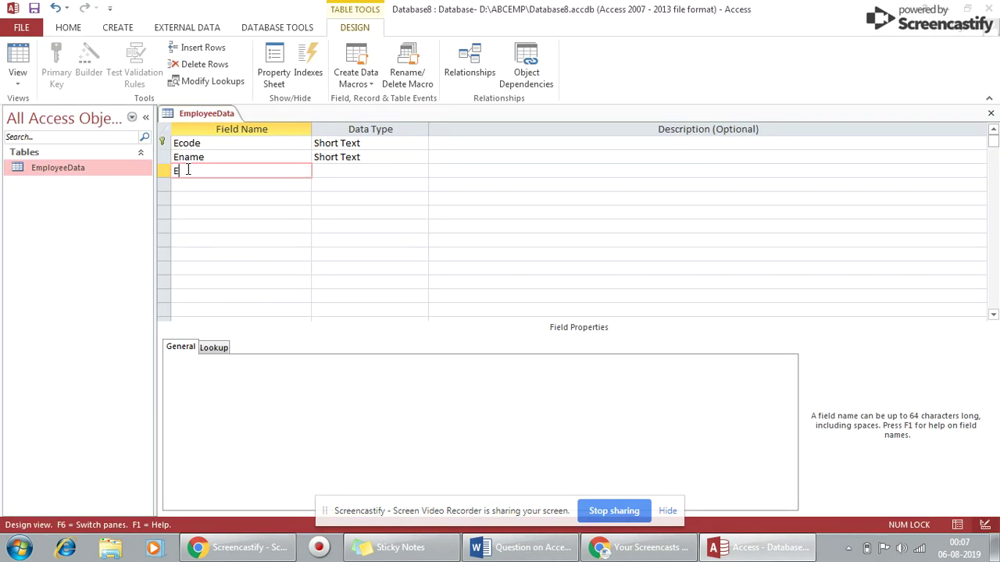
type("address")
left_click(338, 173)
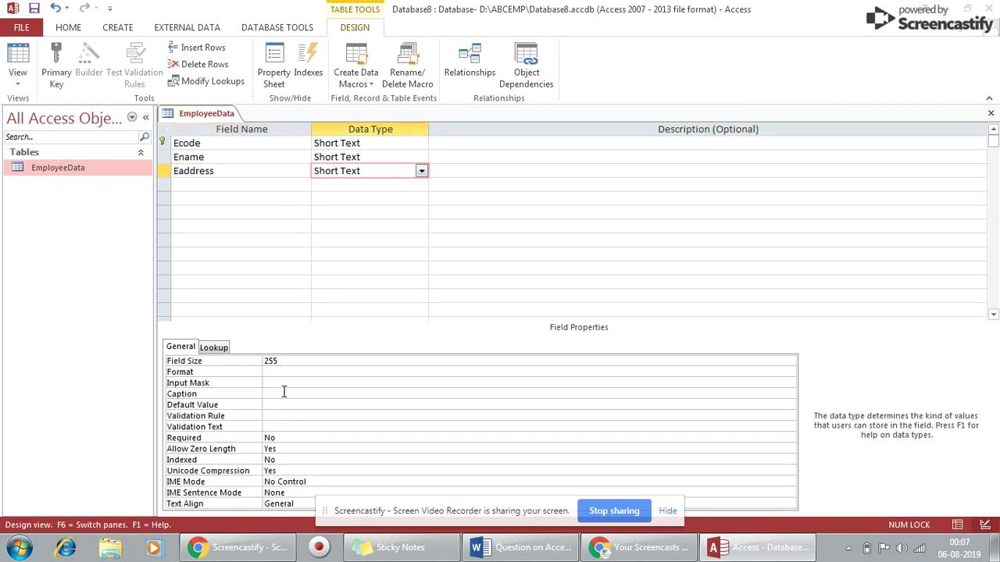
- Check the last employee field in the Word question and add it as EDOB with the Date/Time data type
left_click(219, 183)
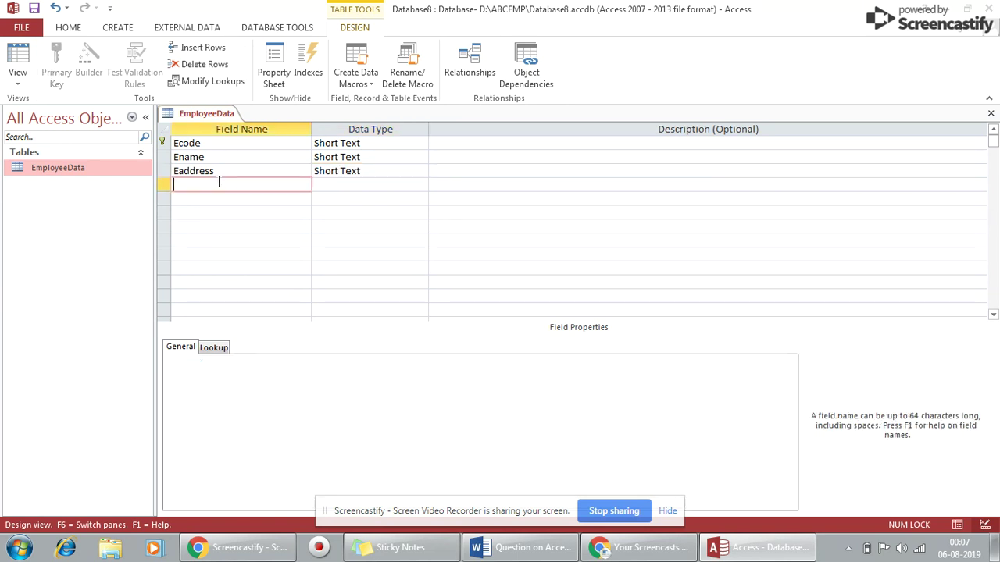
key("alt+Tab")
key("alt+Tab")
key("Caps_Lock")
type("EDOB")
key("Caps_Lock")
left_click(358, 184)
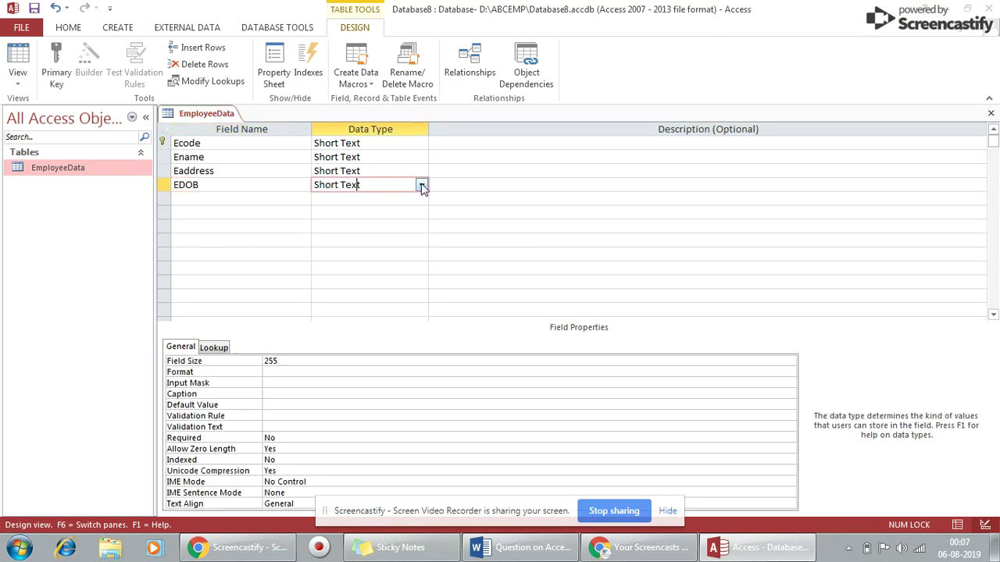
left_click(421, 185)
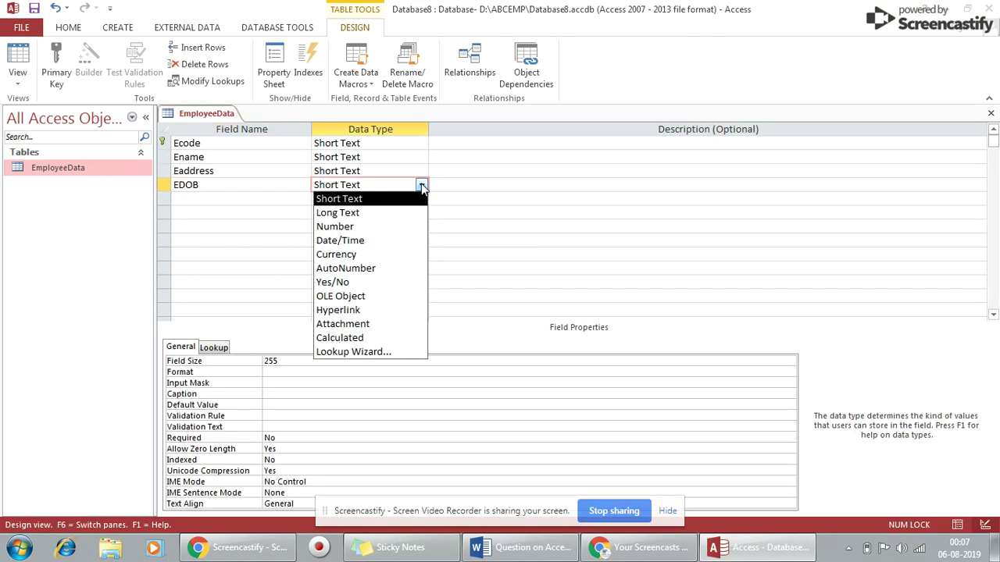
left_click(348, 240)
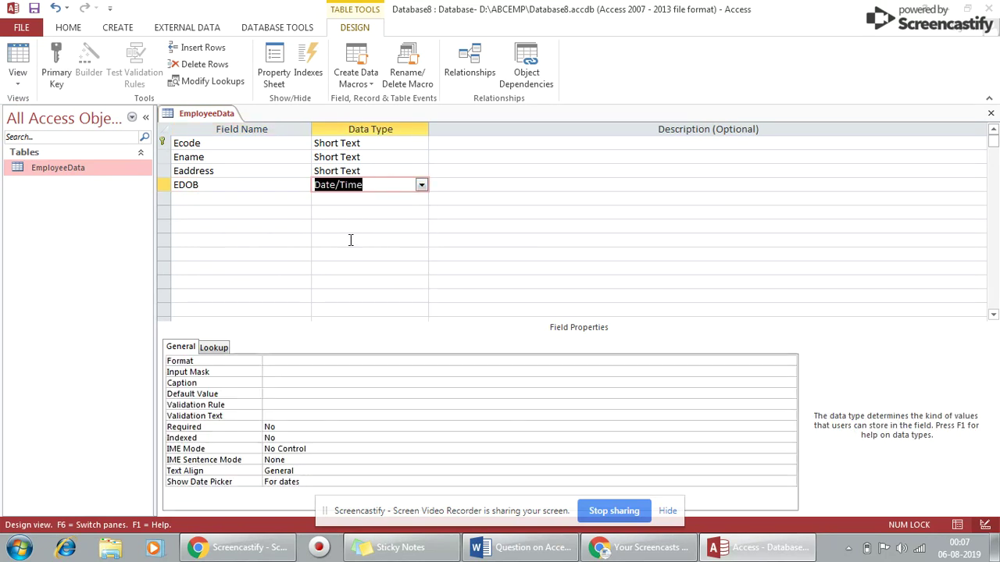
- Set the display format of the EDOB field to Medium Date
left_click(279, 360)
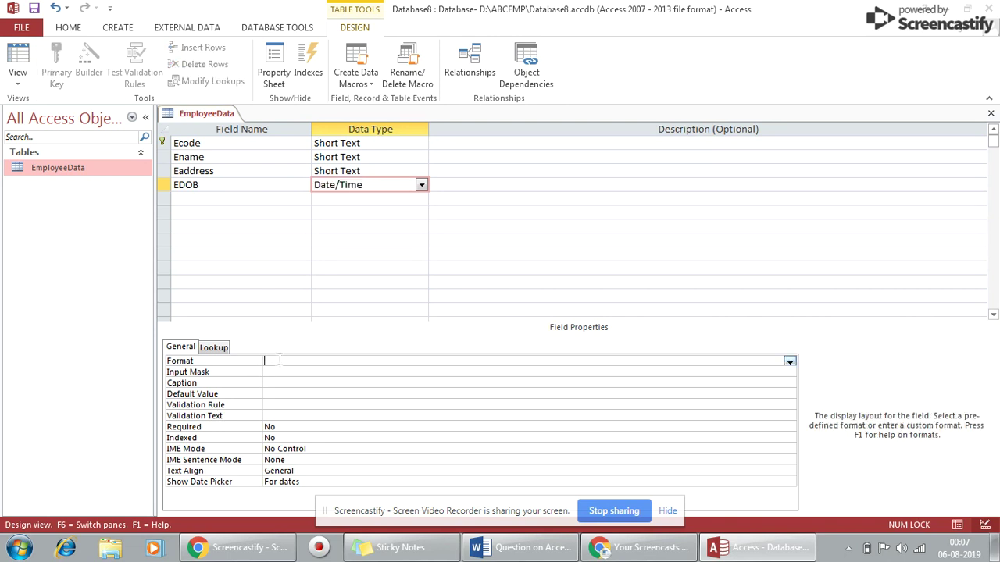
left_click(790, 361)
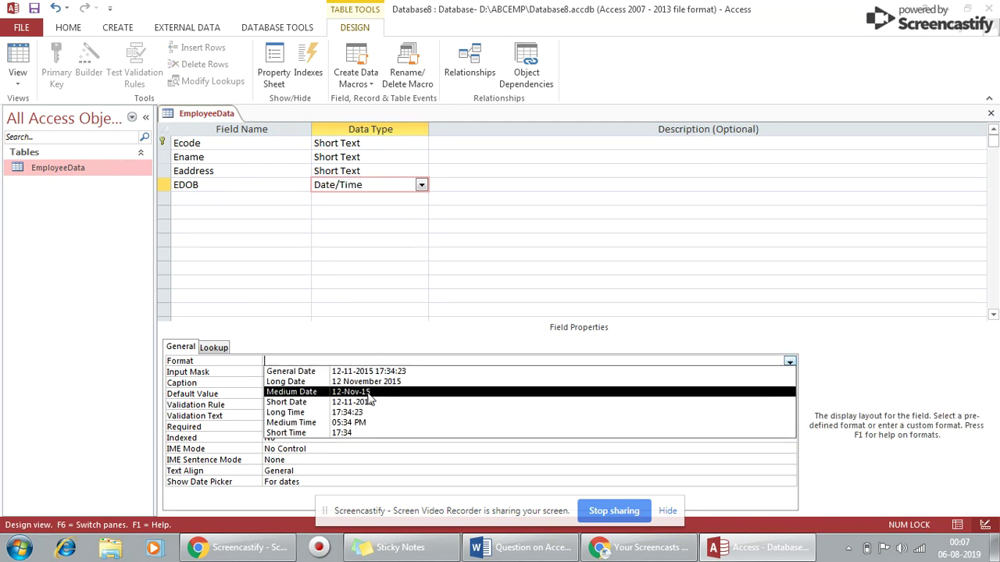
left_click(369, 393)
left_click(262, 203)
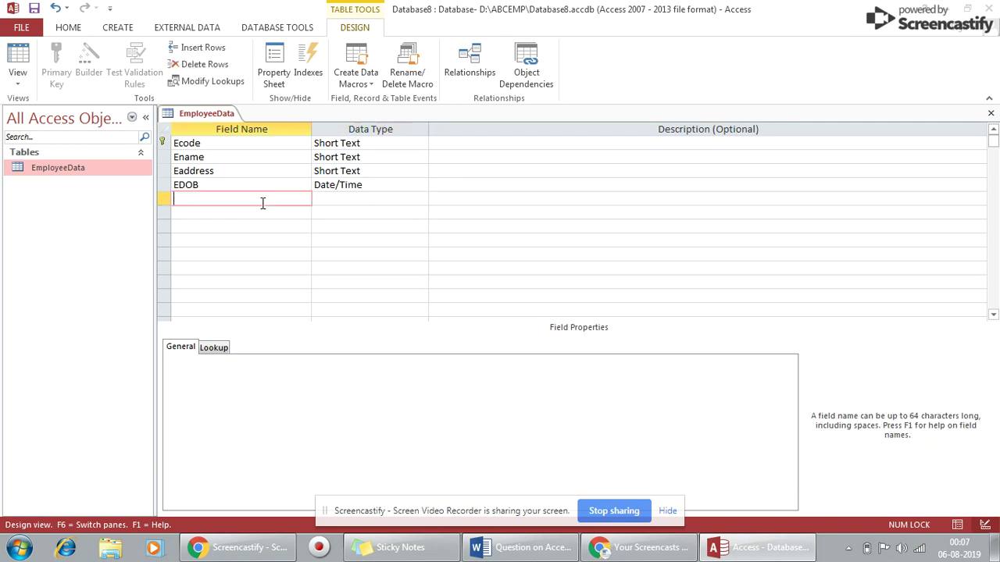
- Compare the fields with the Word question, then save the EmployeeData table and open it in Datasheet view
key("alt+Tab")
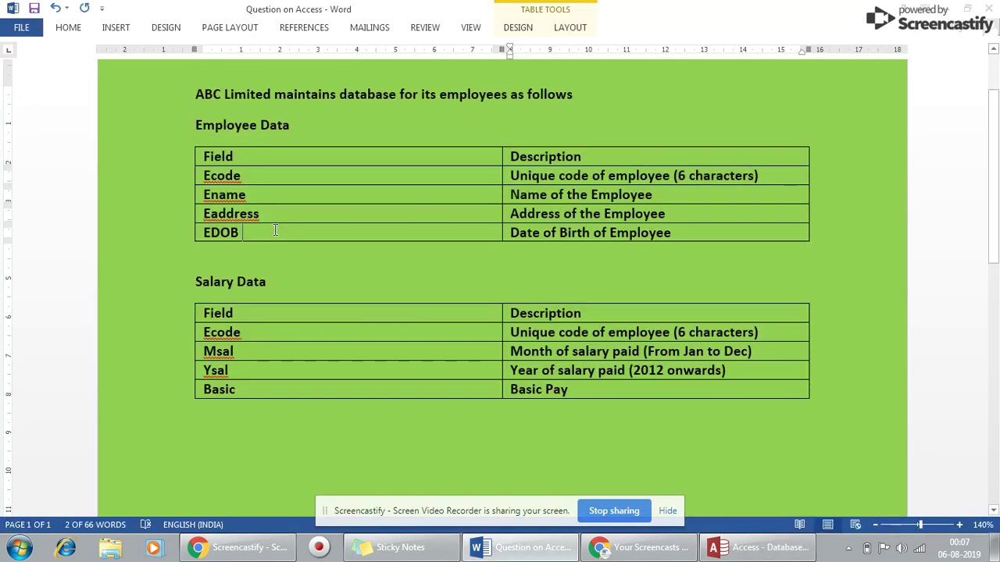
left_click_drag(276, 232, 231, 175)
key("alt+Tab")
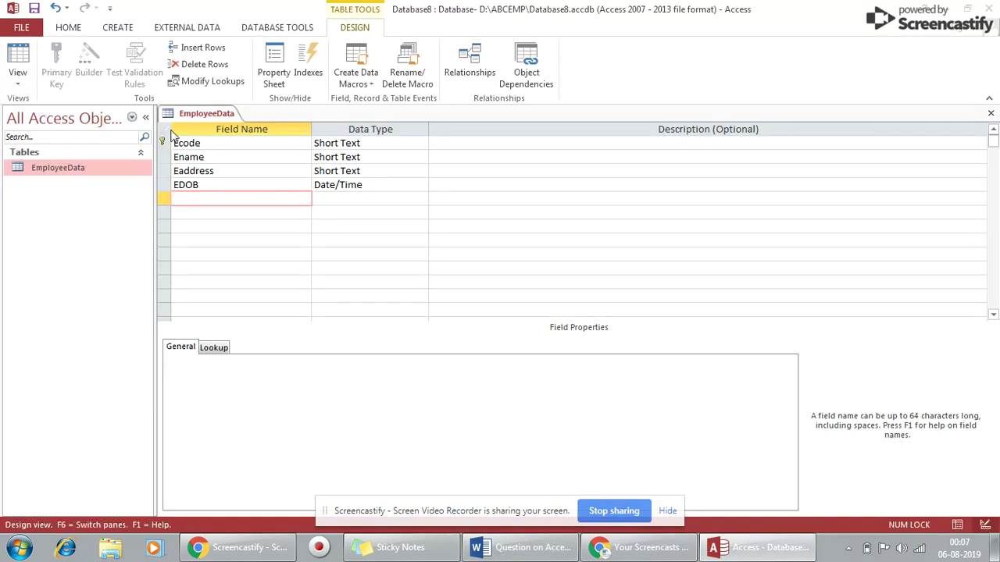
left_click(17, 81)
left_click(43, 111)
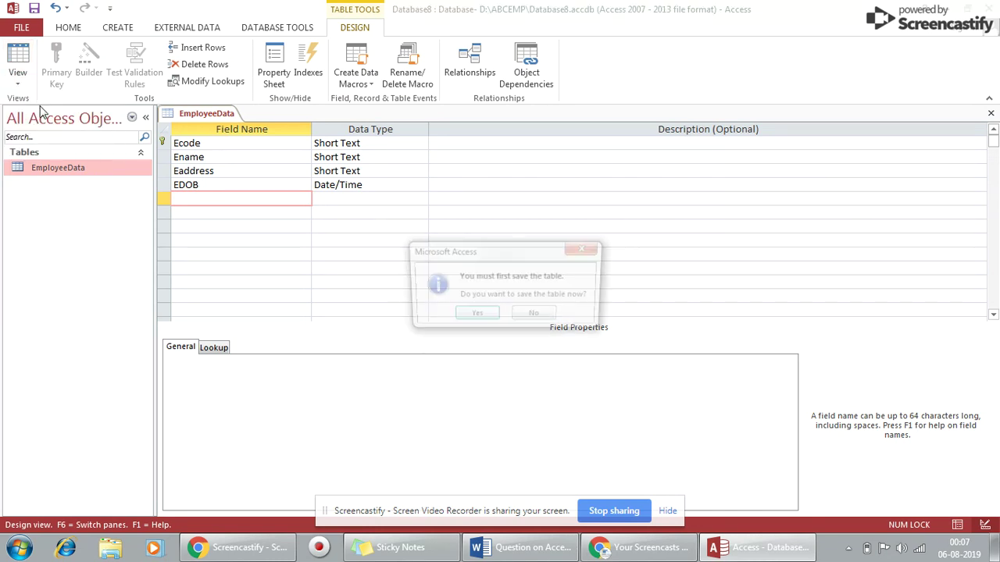
left_click(476, 316)
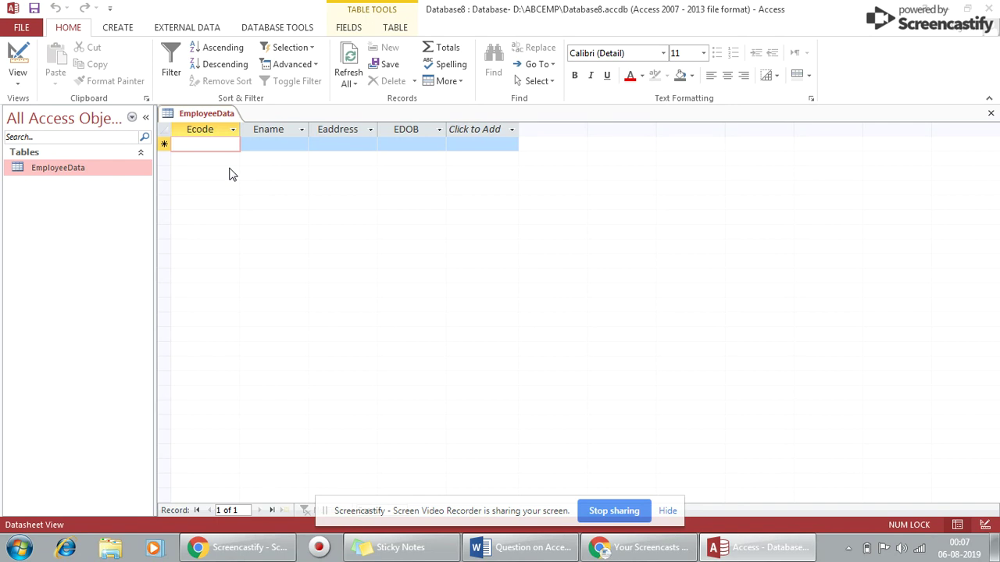
- Enter the first employee's code, name and address in the EmployeeData table
type("100")
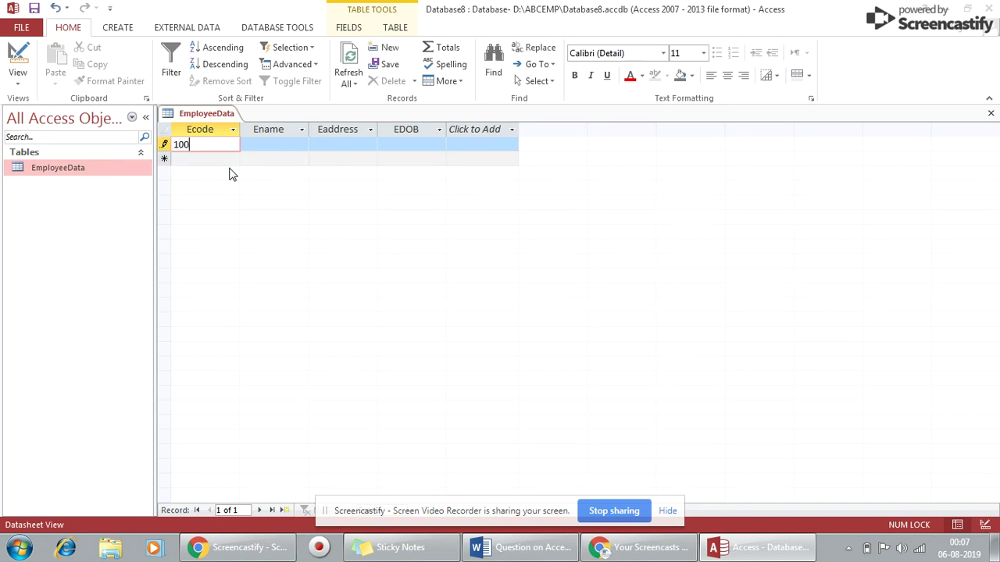
key("Tab")
type("Mani")
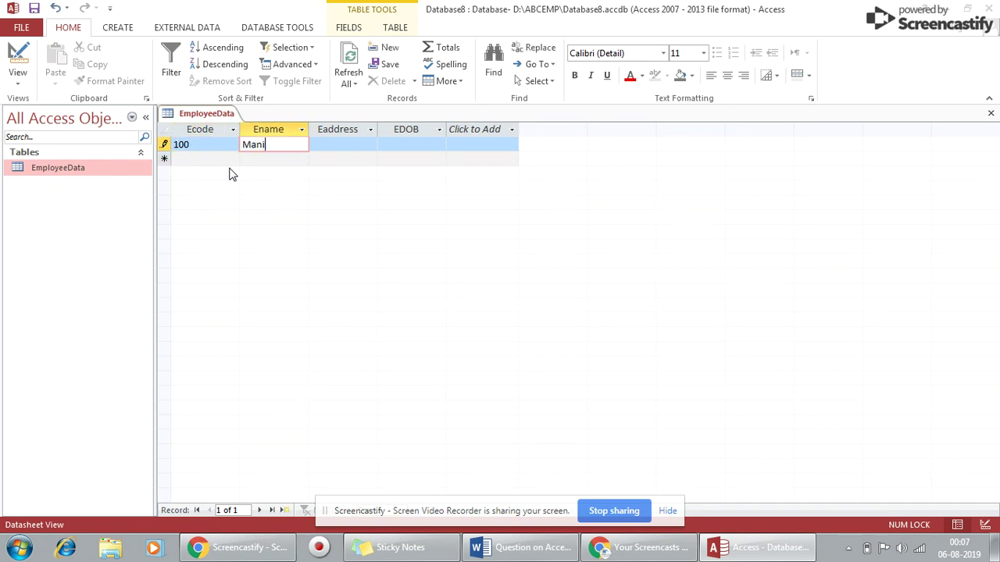
key("Tab")
type("sec")
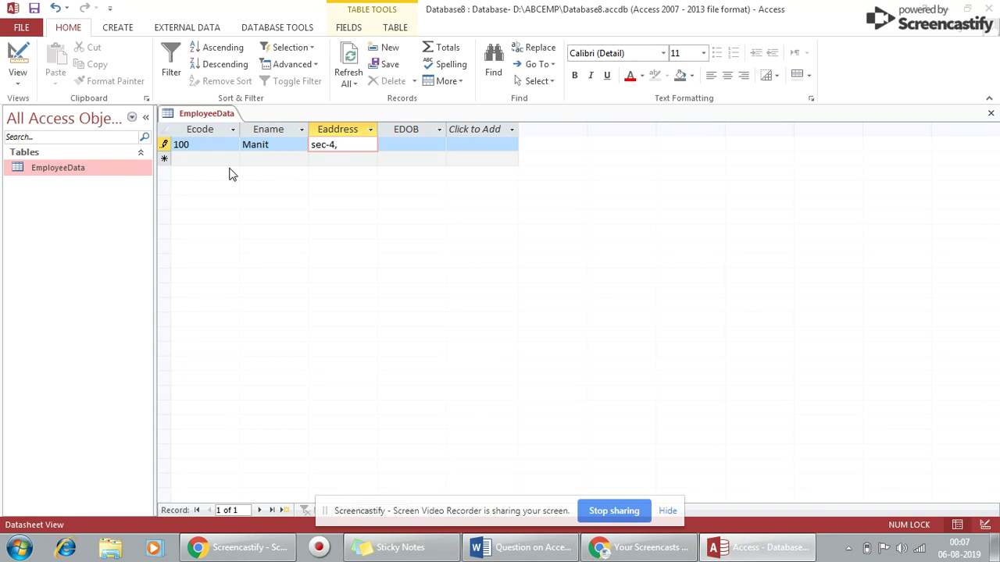
type("-4, gurgaon")
key("Tab")
- Enter the employee's date of birth in the EDOB column and complete the record
left_click(454, 145)
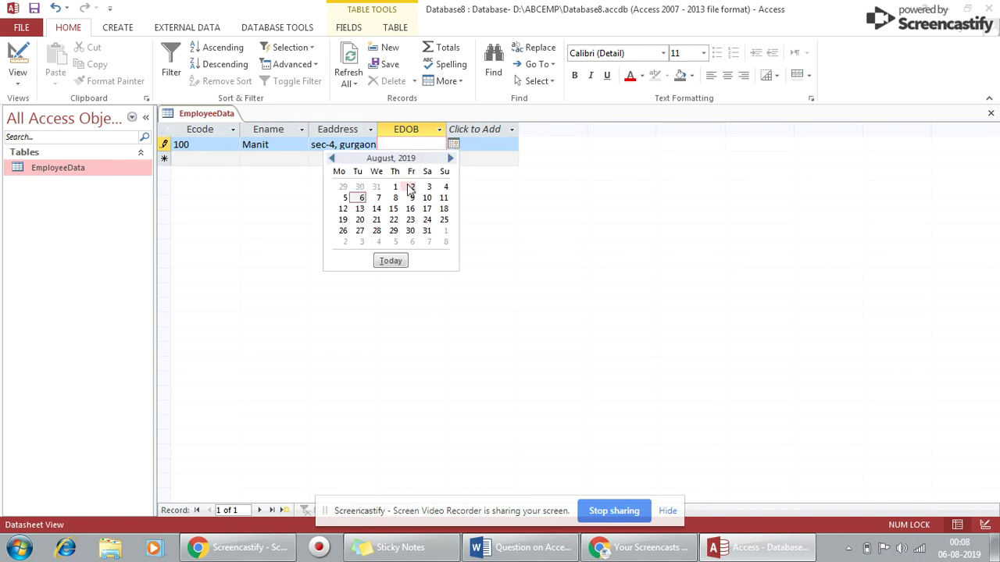
left_click(391, 143)
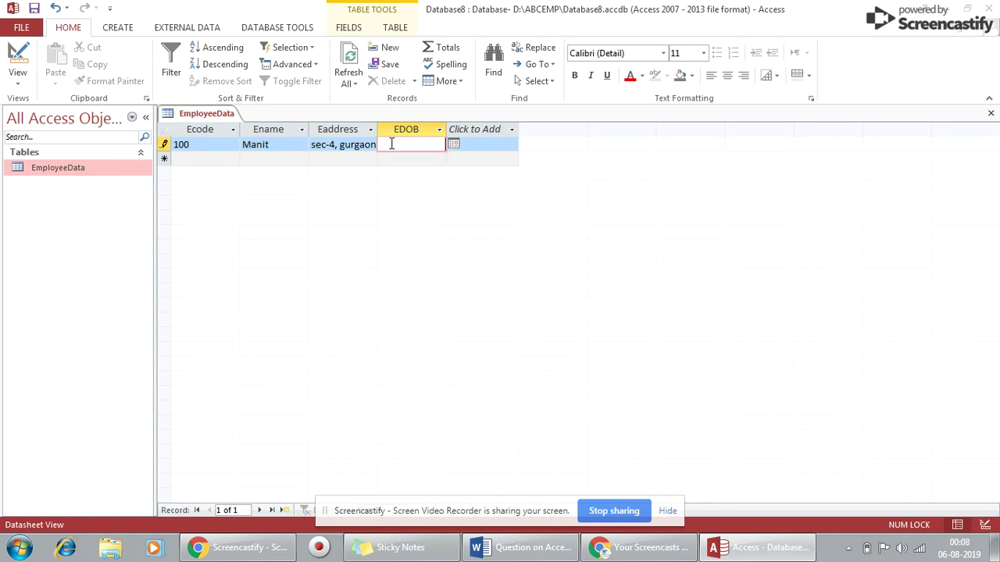
type("12-3-1990")
key("Return")
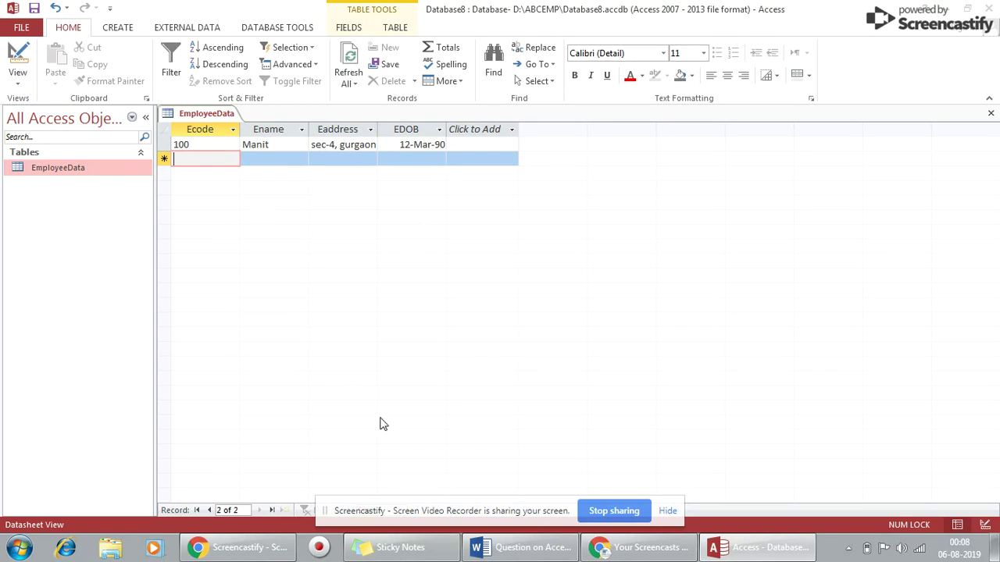
- Check the Salary Data heading in the Word question and create a new blank table in Access
key("alt+Tab")
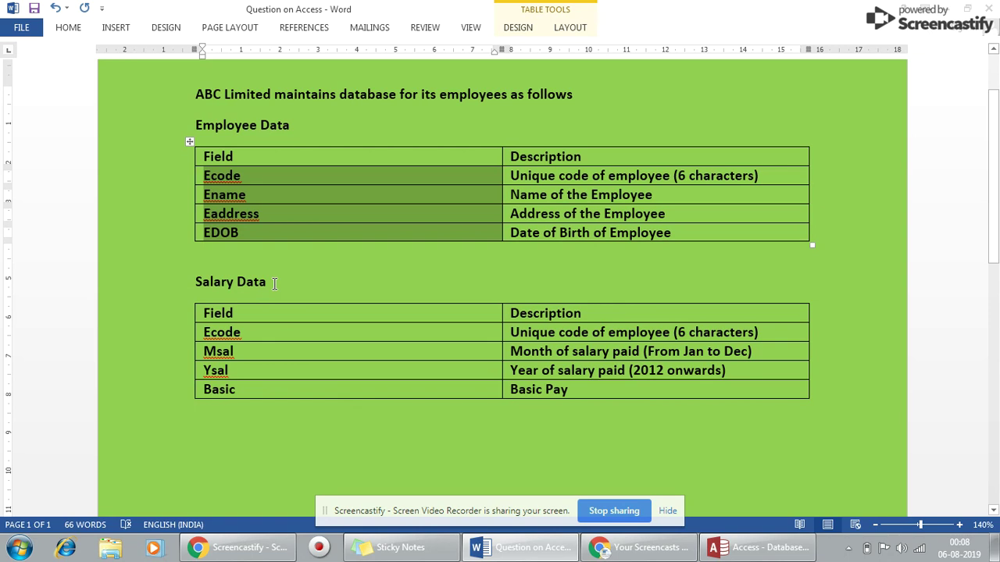
left_click_drag(274, 283, 208, 286)
key("alt+Tab")
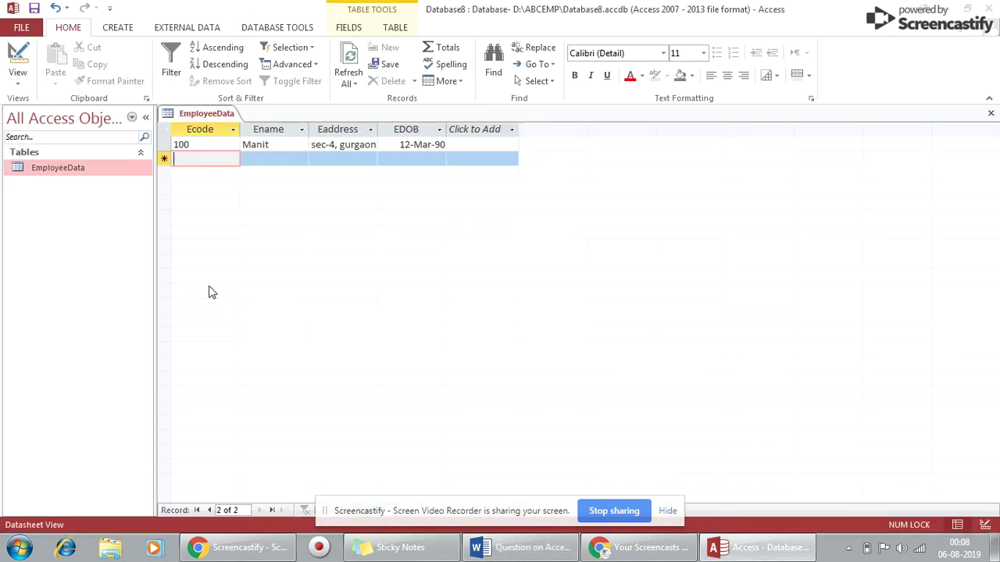
left_click(114, 30)
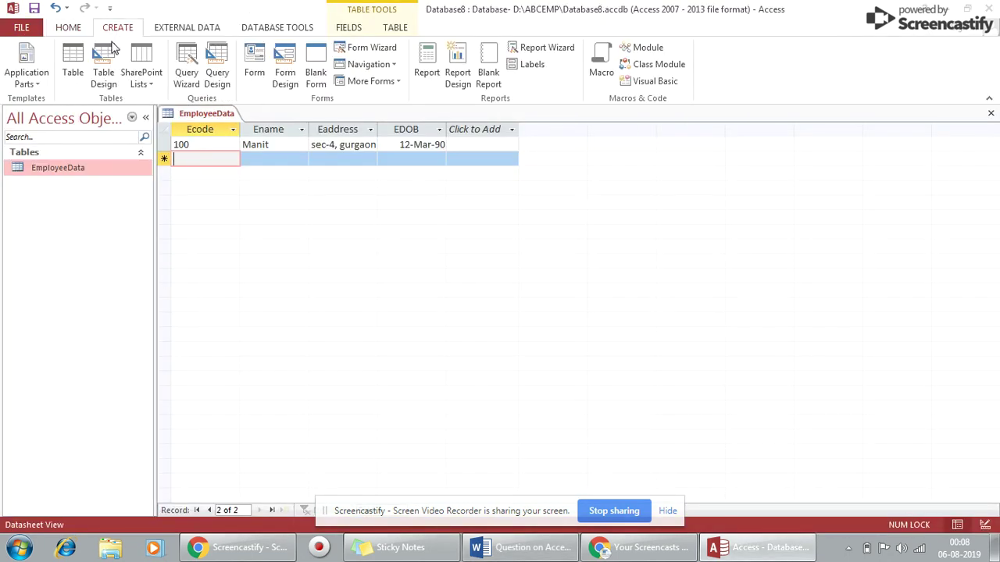
left_click(72, 73)
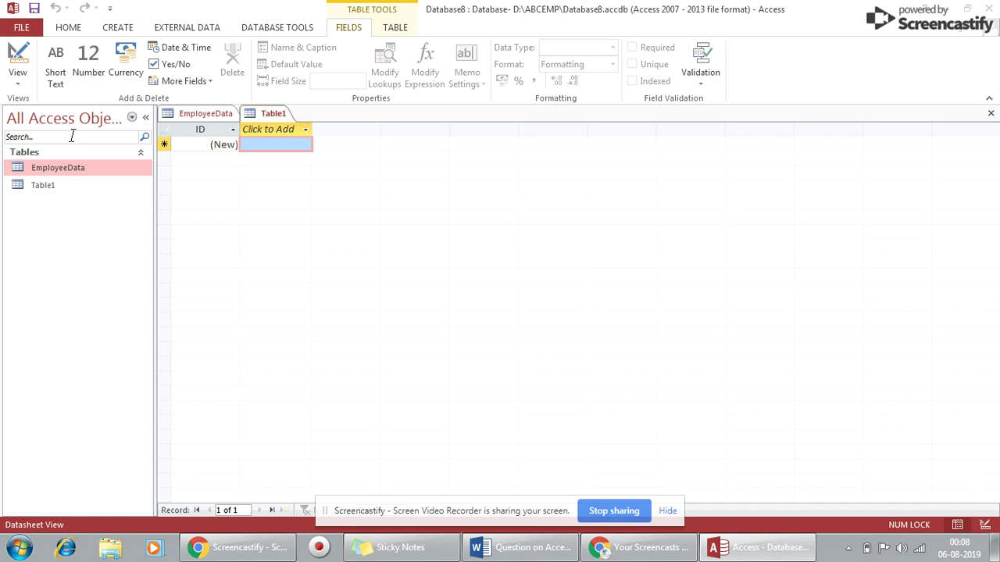
- Save the new blank table under the name EmployeeSalary
left_click(61, 188)
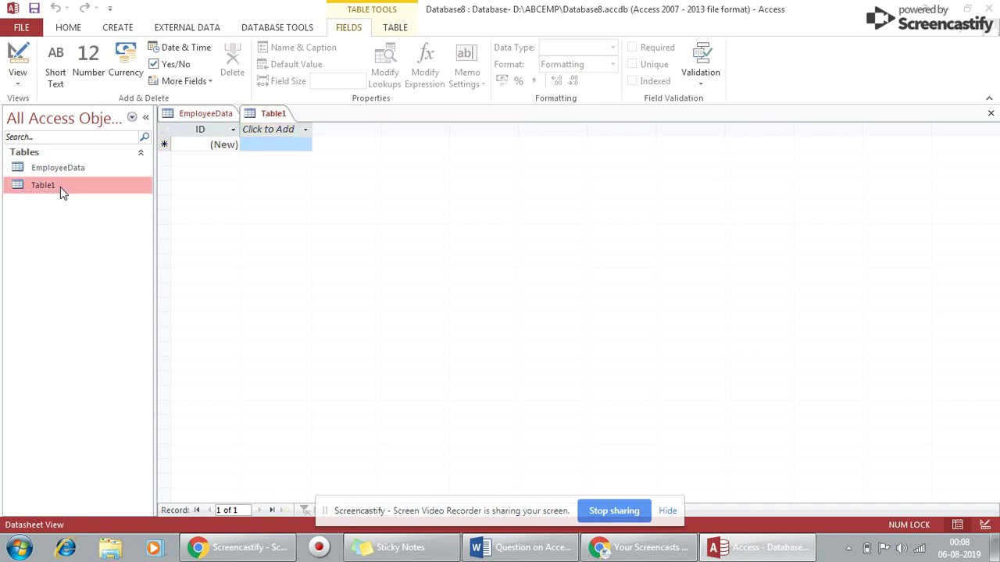
left_click(34, 8)
key("Caps_Lock")
type("E")
key("Caps_Lock")
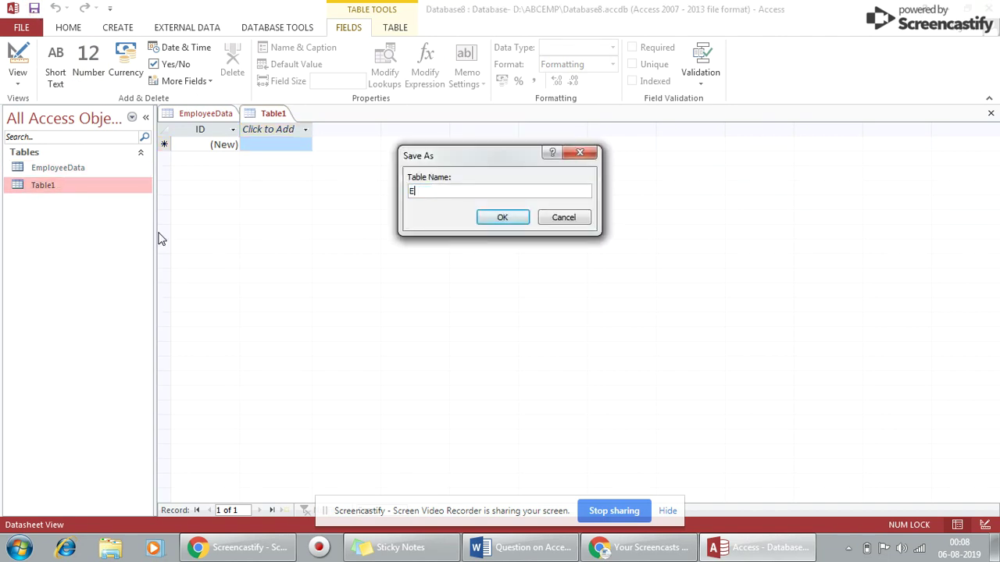
type("mployee")
key("Caps_Lock")
type("S")
key("Caps_Lock")
type("ala")
left_click(504, 217)
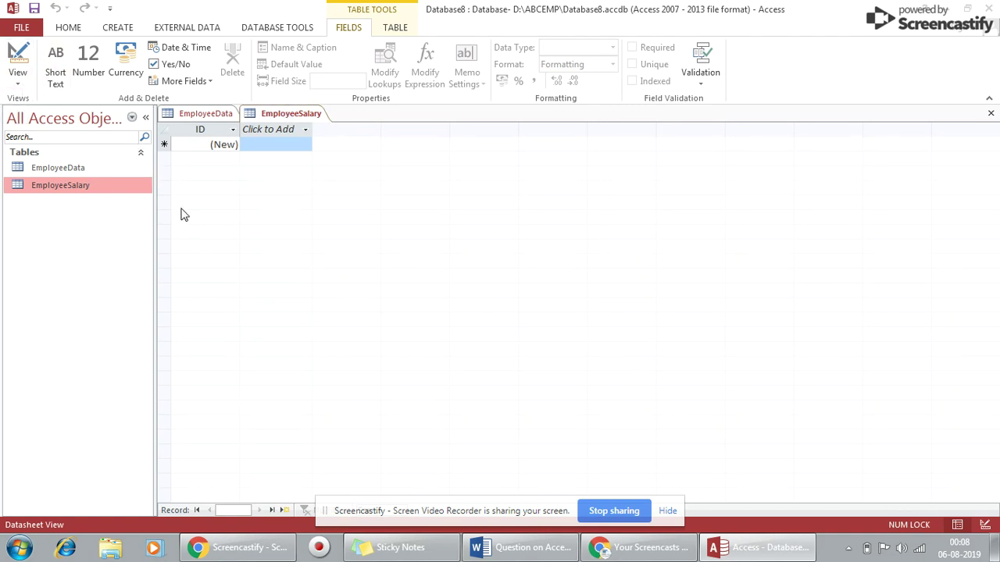
- Open EmployeeSalary in Design View and rename the ID field to Ecode, copying the name from the Salary Data table in Word
left_click(17, 86)
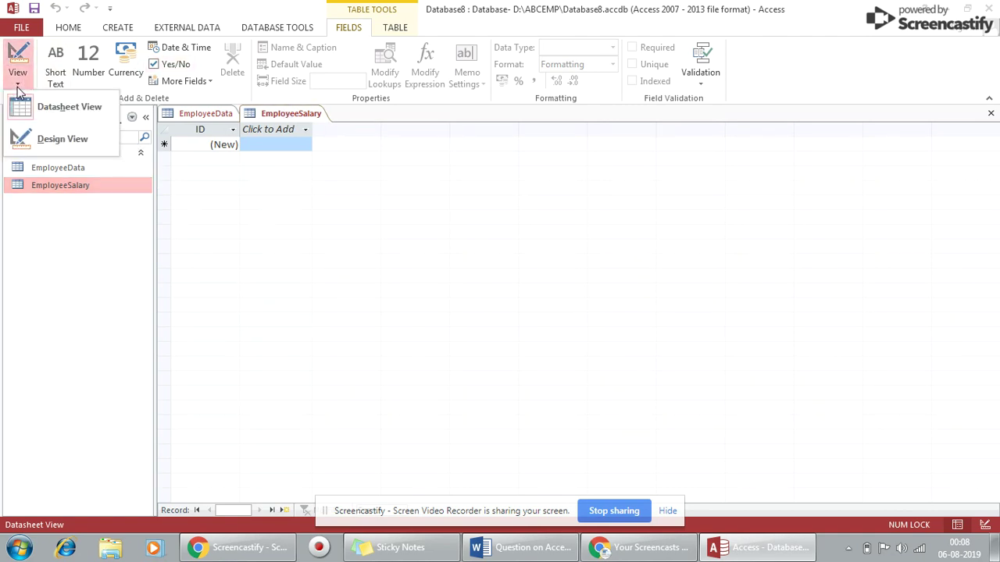
left_click(38, 145)
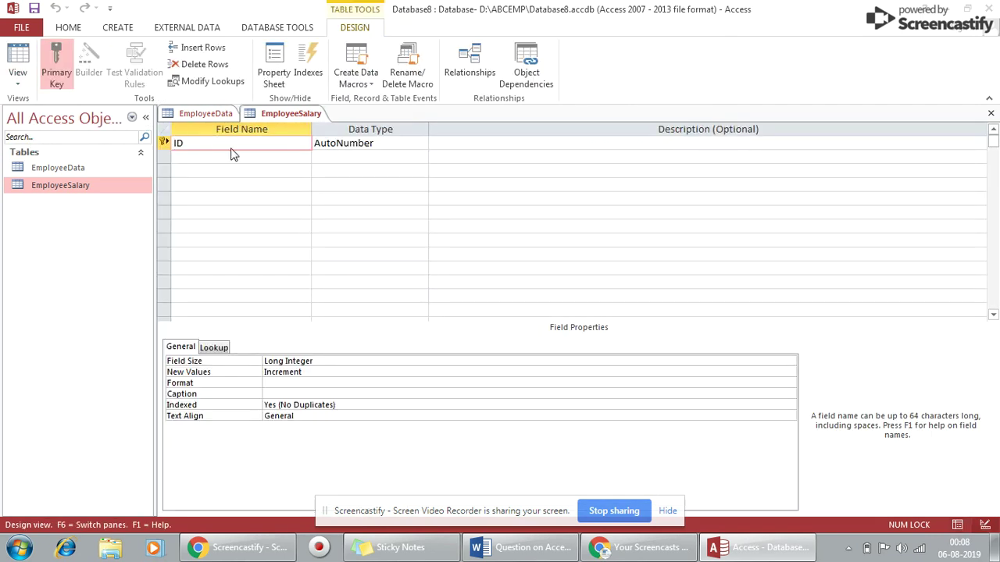
key("alt+Tab")
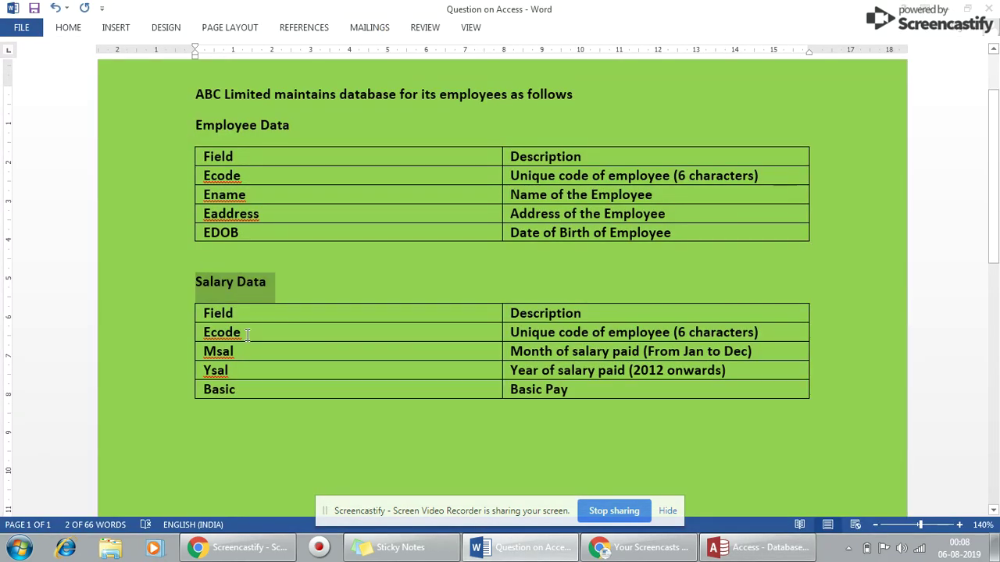
left_click_drag(242, 332, 206, 333)
key("ctrl+c")
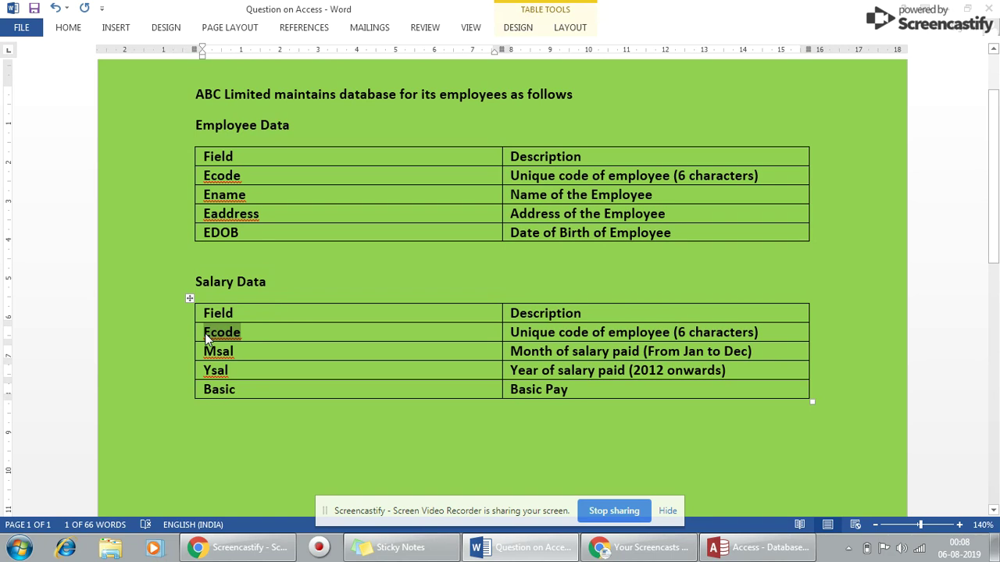
key("alt+Tab")
key("ctrl+v")
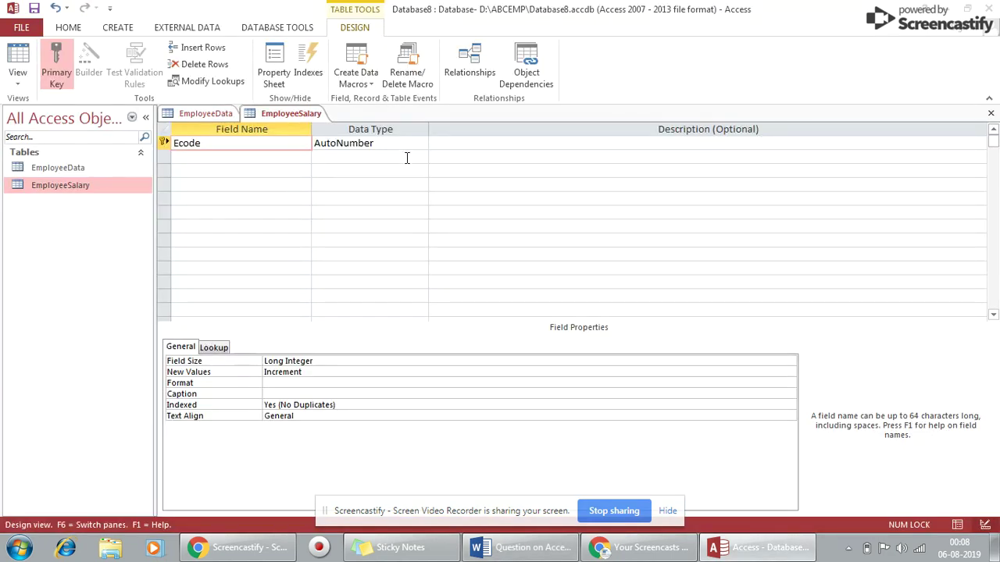
- Set the Ecode field's data type to Short Text with a field size of 6
left_click(407, 145)
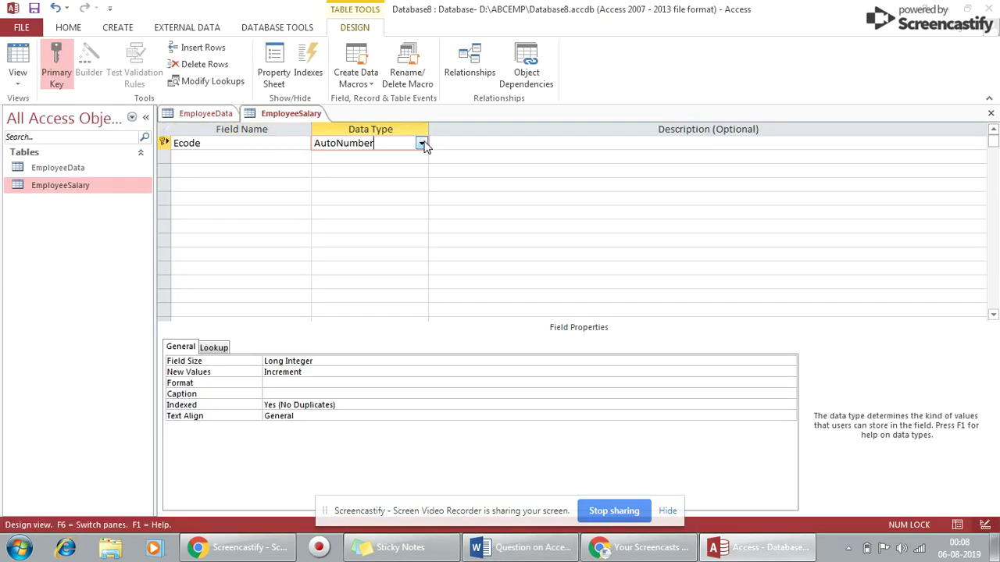
left_click(421, 145)
left_click(394, 159)
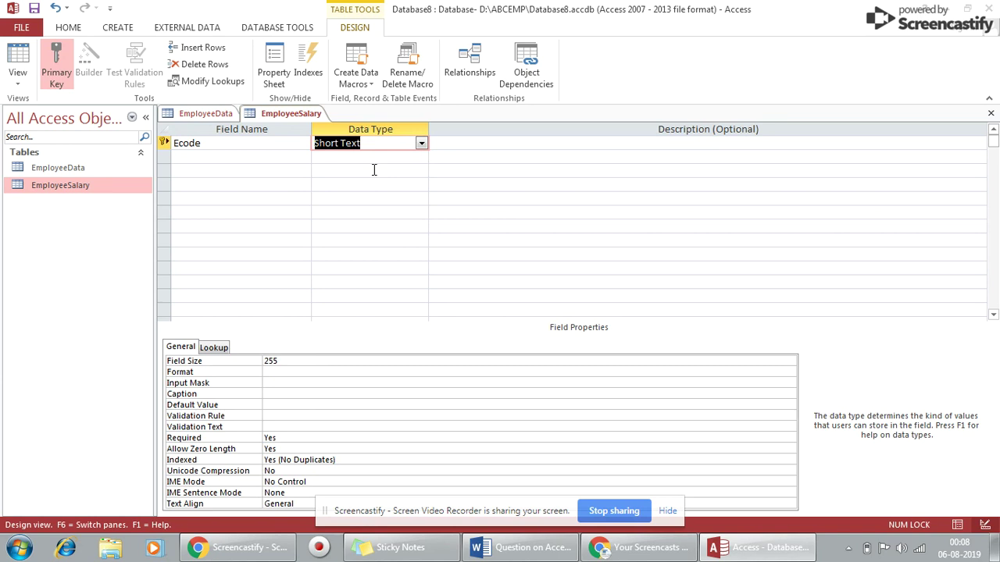
left_click(297, 360)
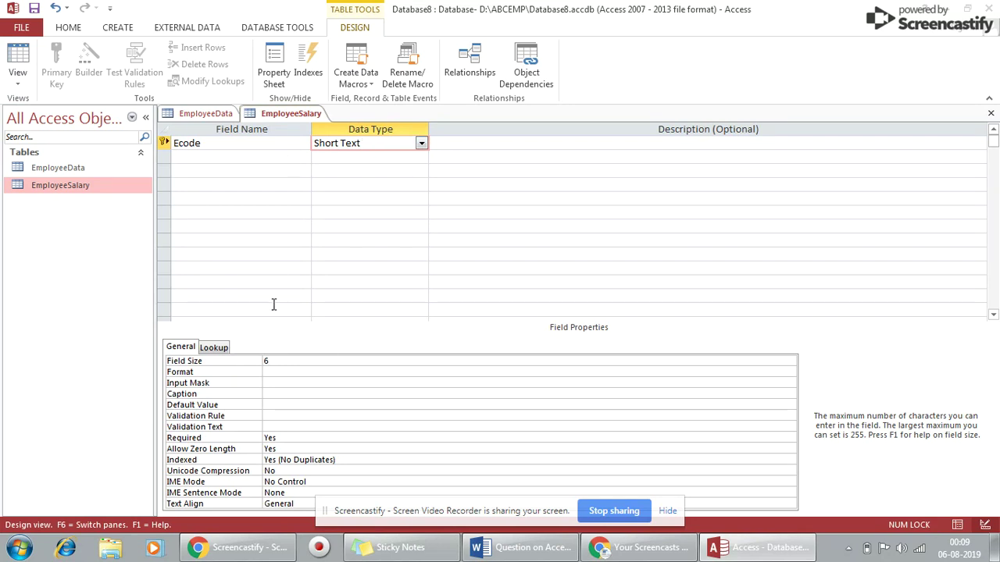
- Add a second field named Msal below Ecode, copying the name from the Salary Data table in Word
left_click(224, 158)
key("alt+Tab")
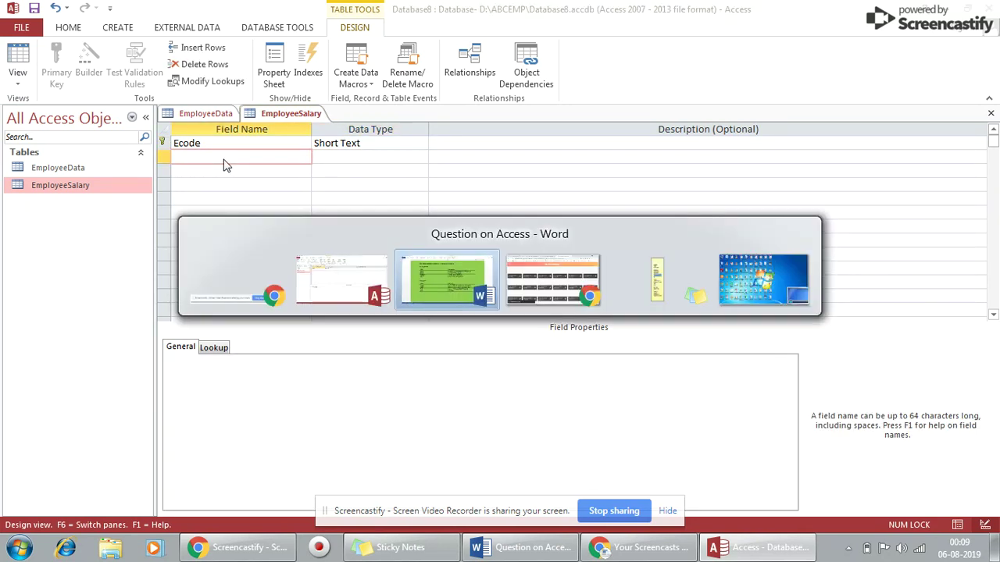
left_click_drag(237, 354, 199, 357)
key("ctrl+c")
key("alt+Tab")
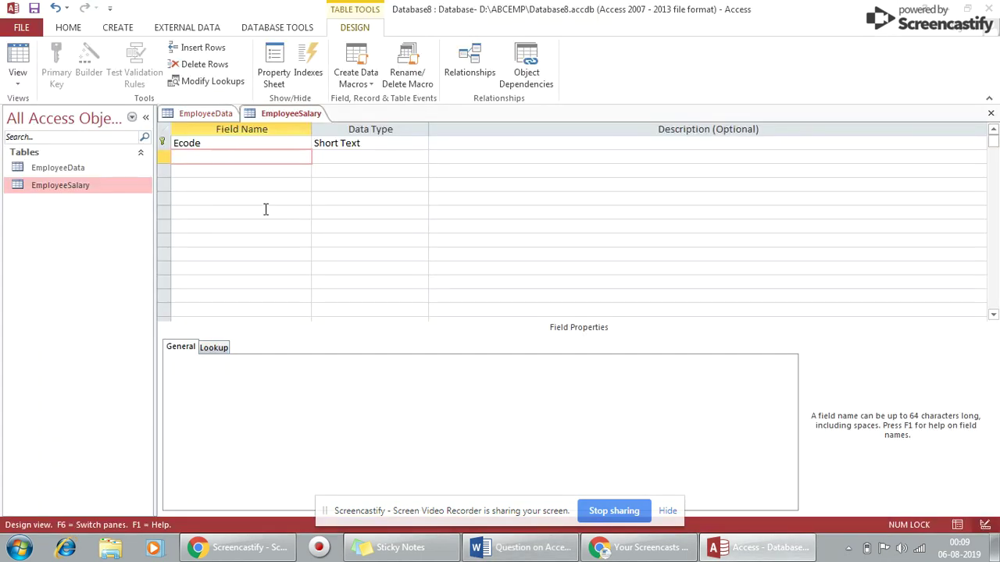
key("ctrl+v")
key("Tab")
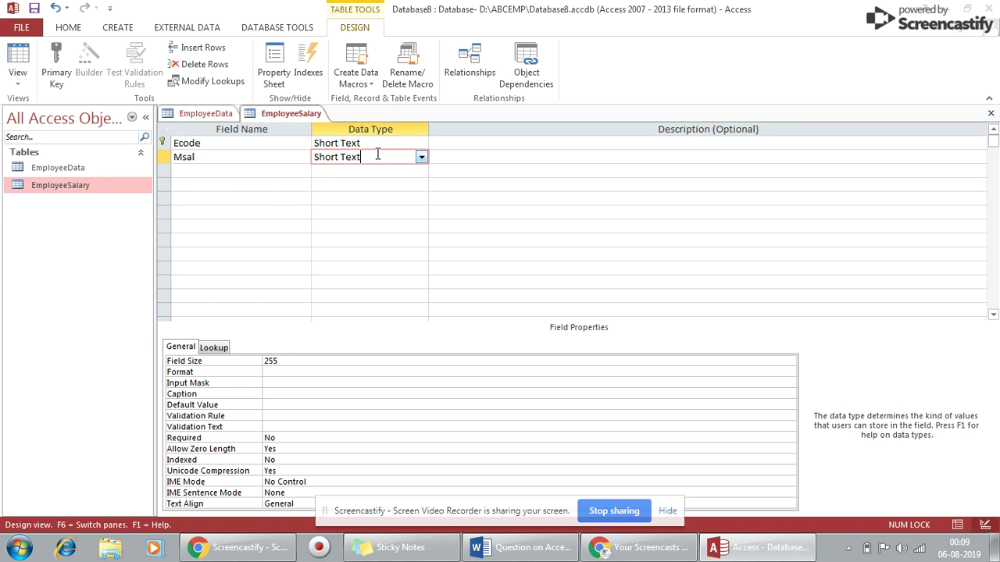
- Check the Msal description in the Word question and choose Short Text as the field's data type in Access
key("alt+Tab")
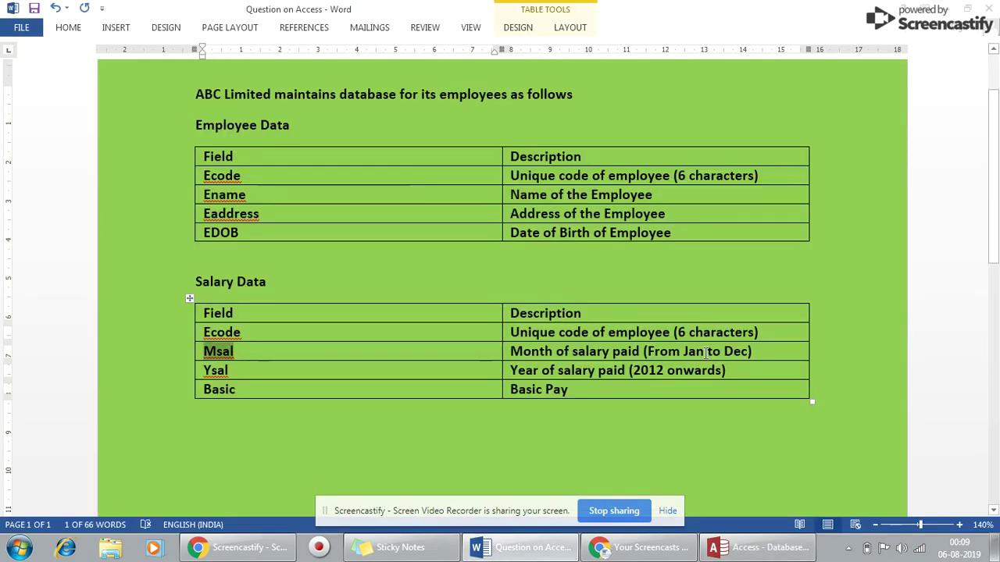
key("alt+Tab")
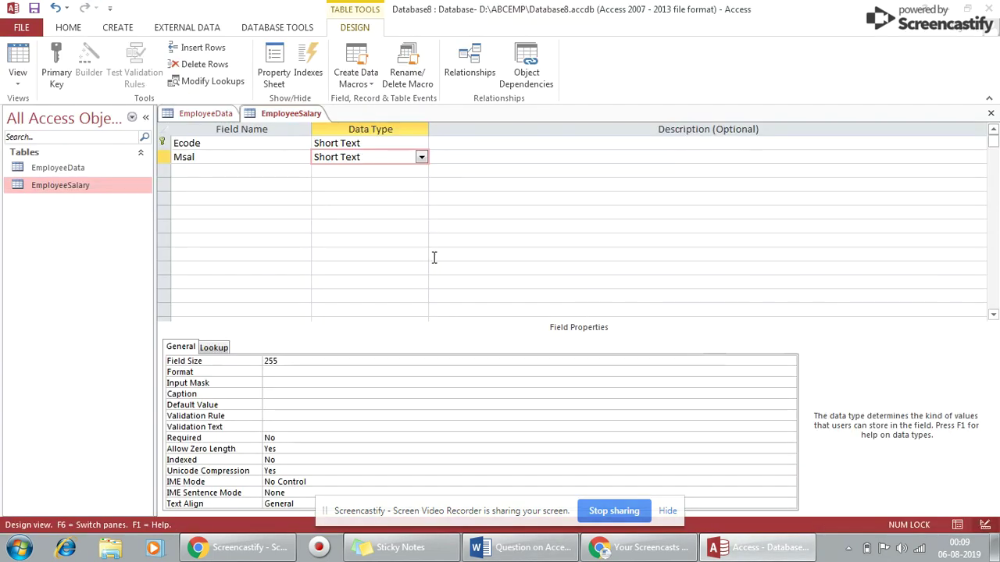
left_click(444, 165)
left_click(397, 157)
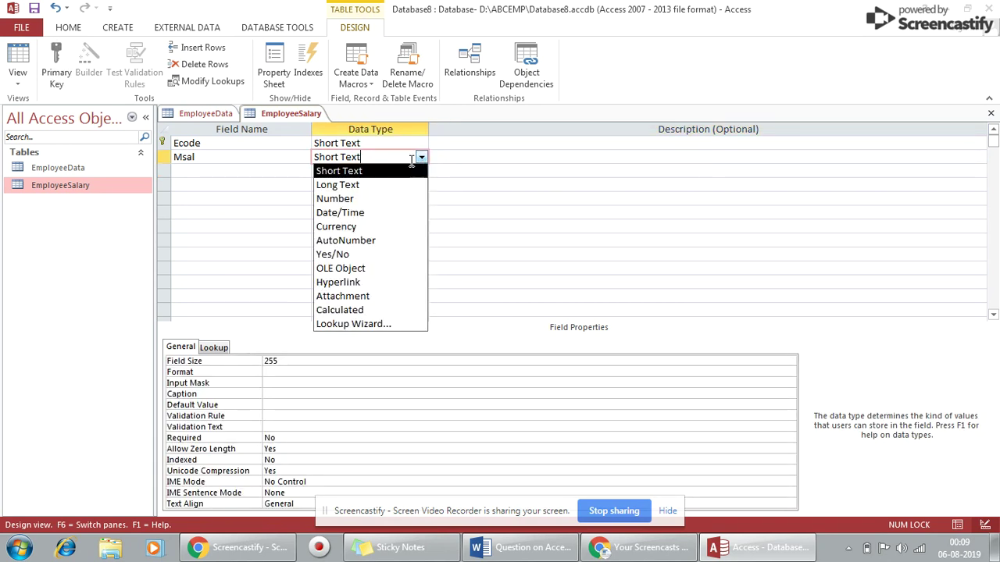
left_click(367, 171)
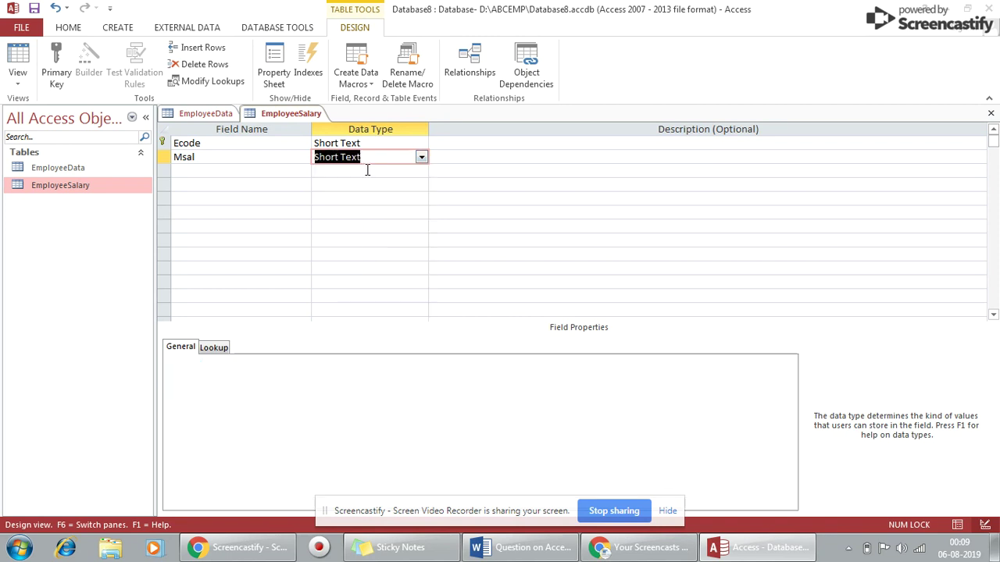
- Set the Msal field's lookup display control to List Box and its row source type to Value List
left_click(214, 348)
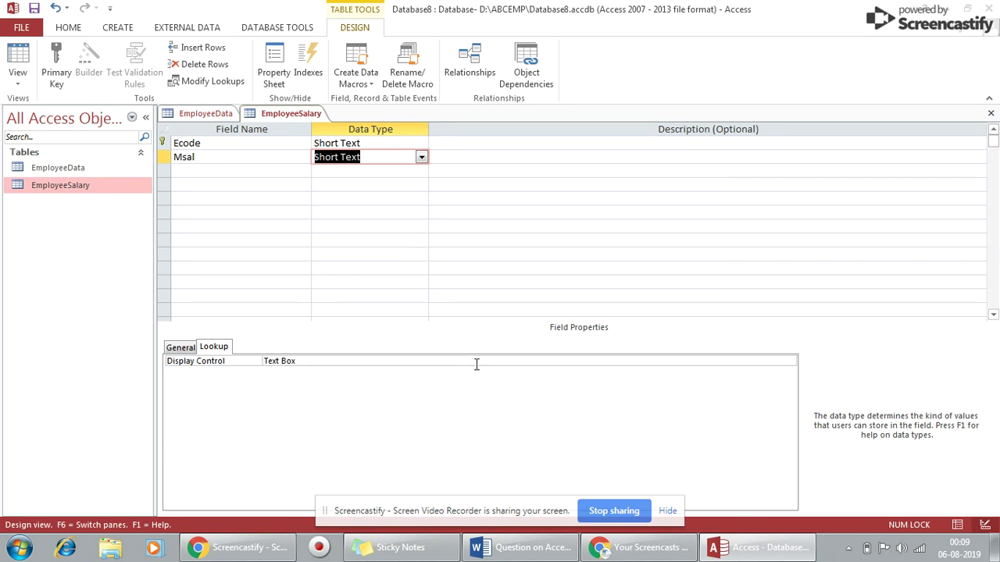
left_click(700, 360)
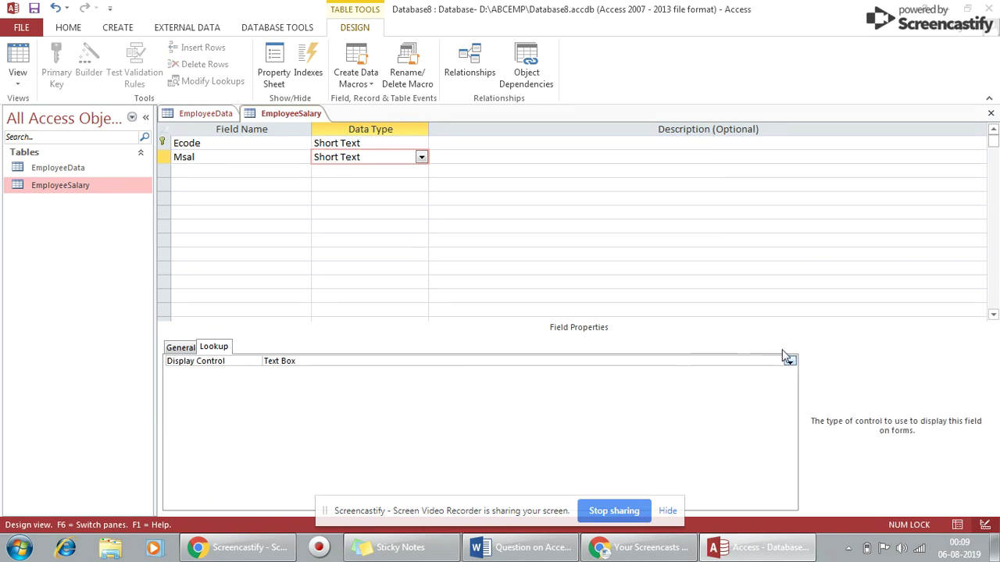
left_click(789, 360)
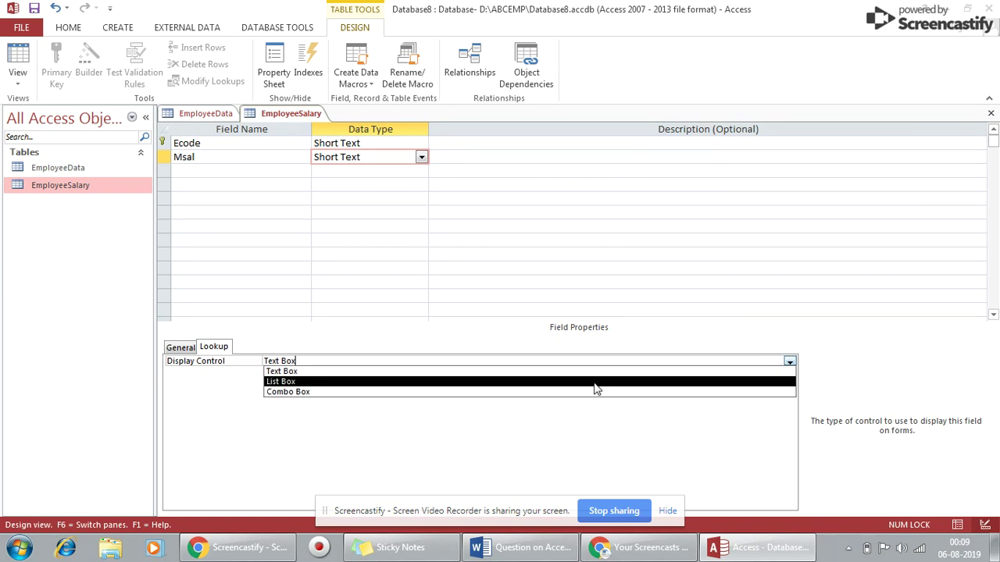
left_click(595, 380)
left_click(329, 372)
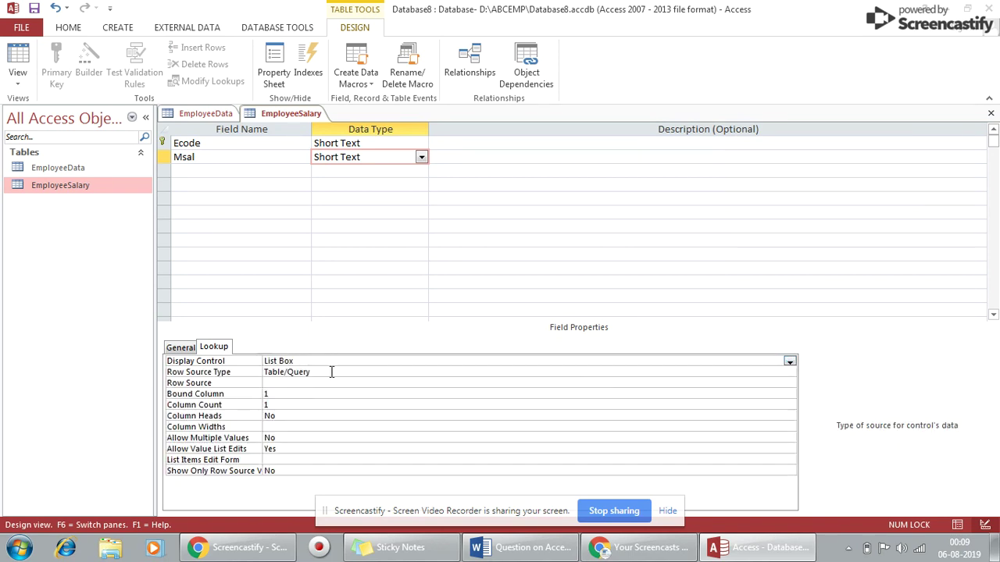
left_click(790, 373)
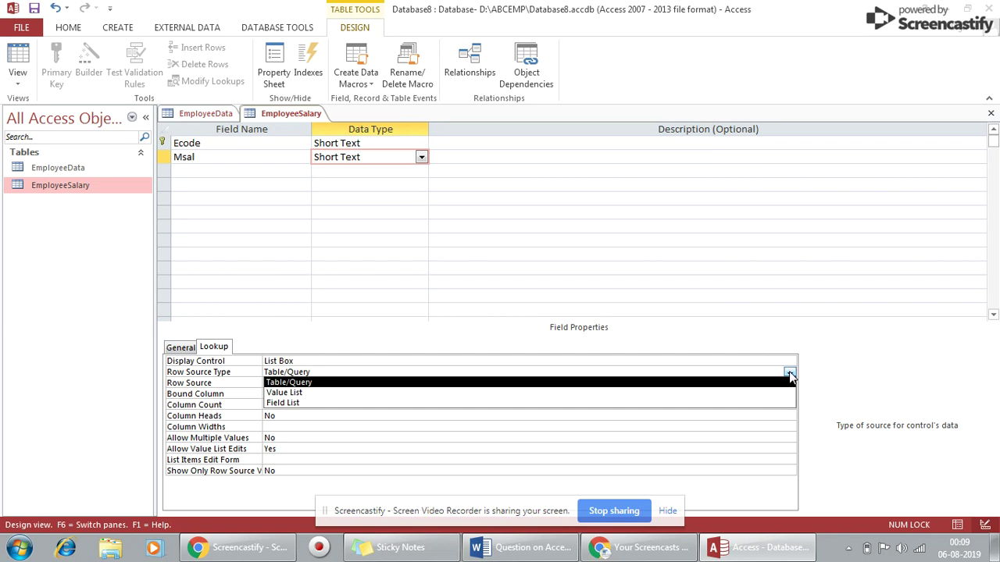
left_click(479, 393)
- Fill the Msal row source list with Jan, Feb, Mar, April, May, June, July, Aug, Sep, Oct, Nov and Dec
left_click(484, 383)
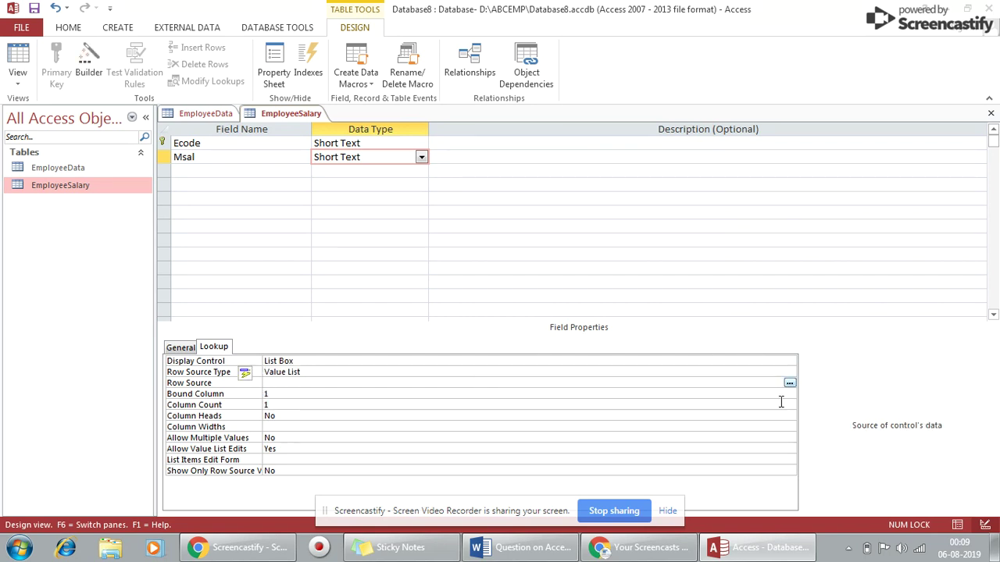
left_click(790, 382)
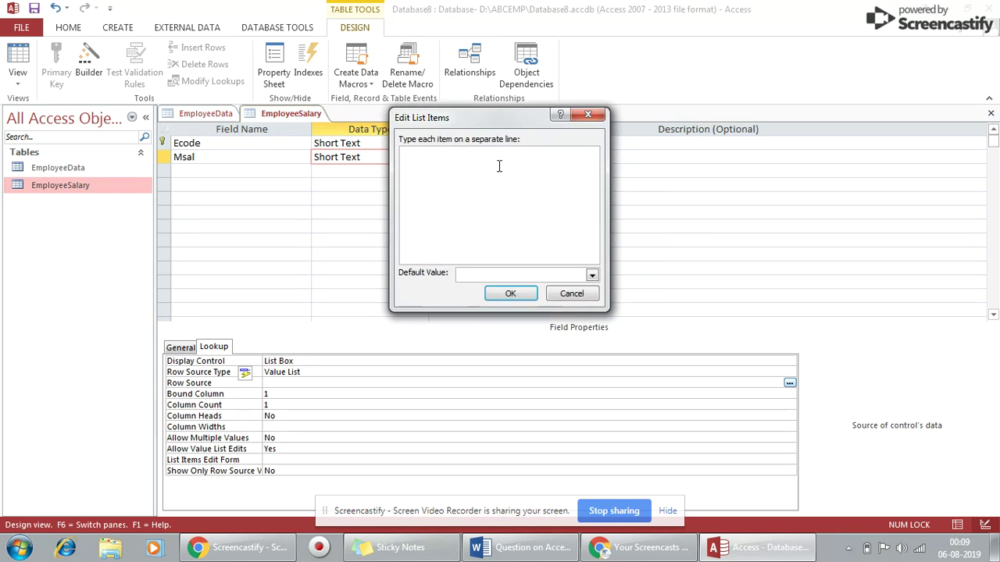
type("Jan ")
type("Feb ")
type("Mar ")
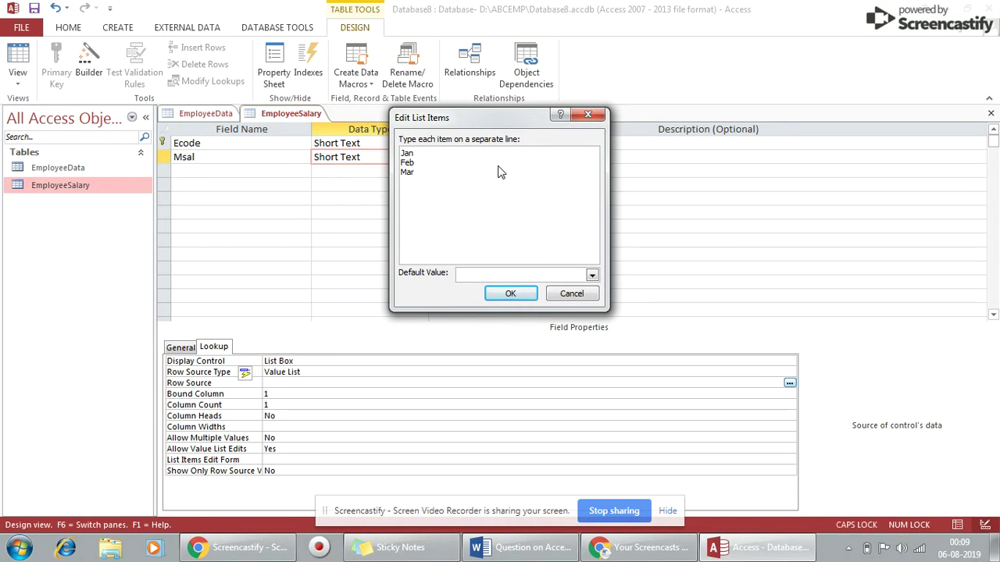
type("April")
key("Return")
type("May")
key("Return")
type("June")
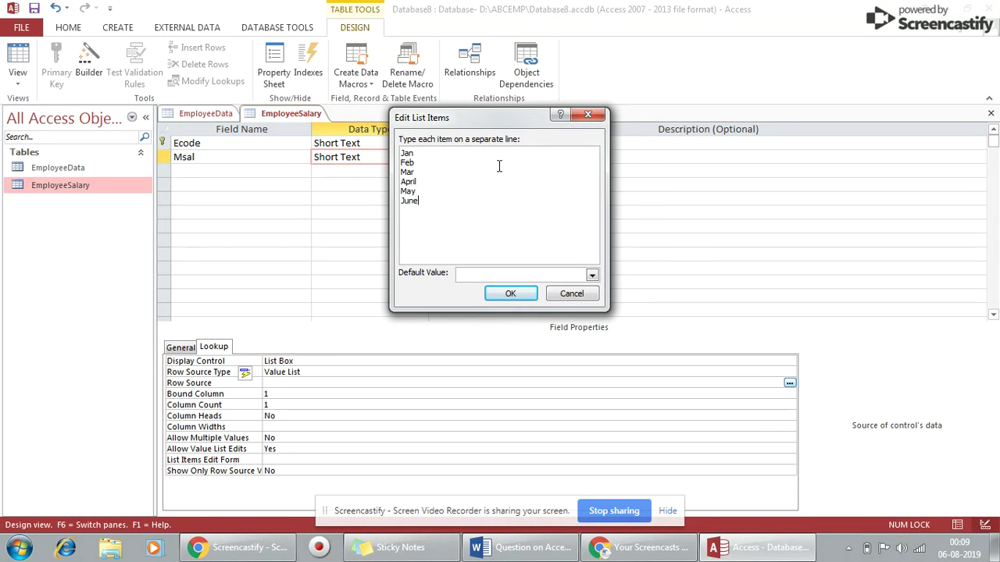
key("Return")
type("July")
key("Caps_Lock")
type("A")
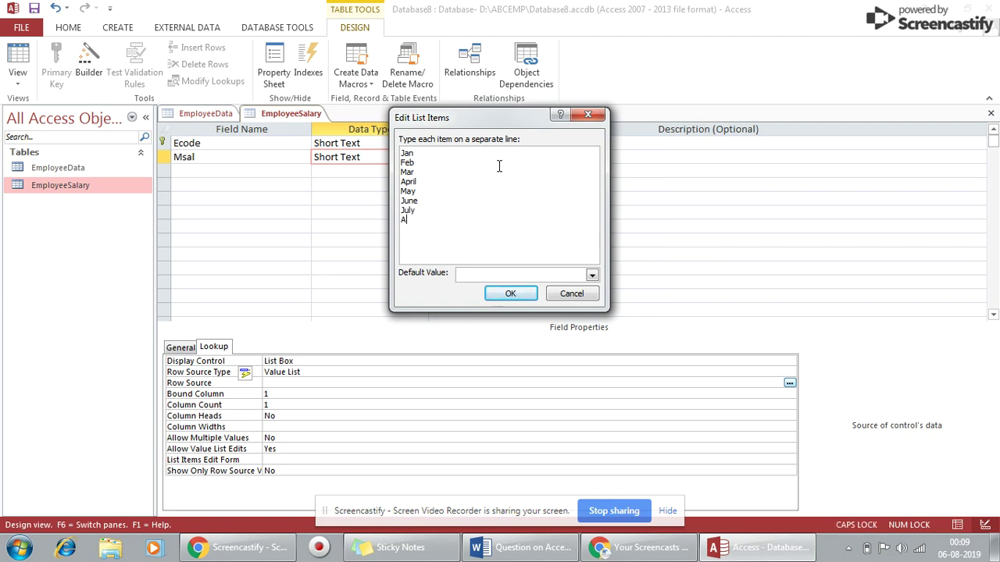
key("Caps_Lock")
type("ug")
key("Return")
key("Caps_Lock")
type("S")
key("Caps_Lock")
type("e")
key("Caps_Lock")
type("O")
key("Caps_Lock")
type("ct")
key("Caps_Lock")
type("N")
key("Caps_Lock")
type("o")
key("Caps_Lock")
type("D")
key("Caps_Lock")
type("ec")
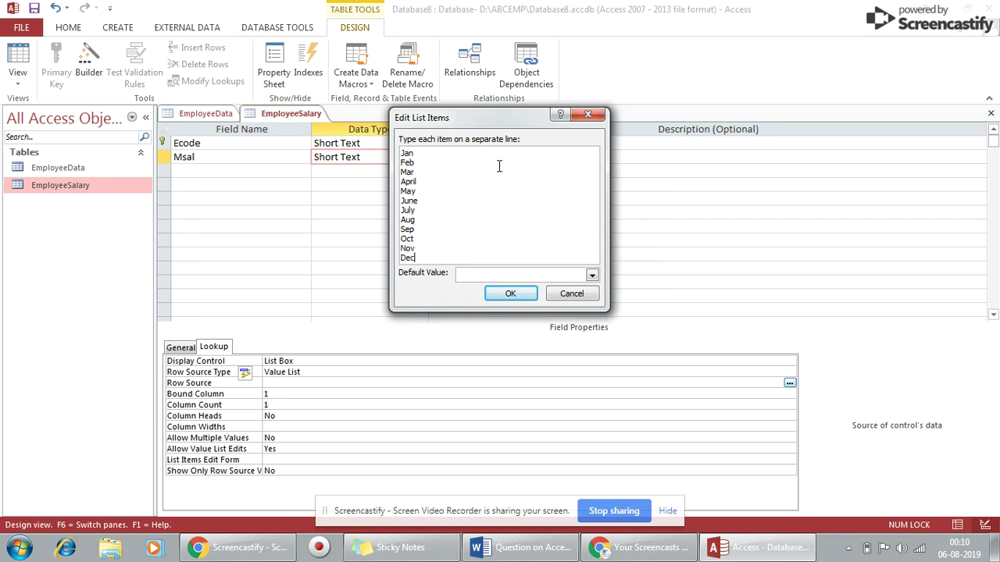
left_click(513, 293)
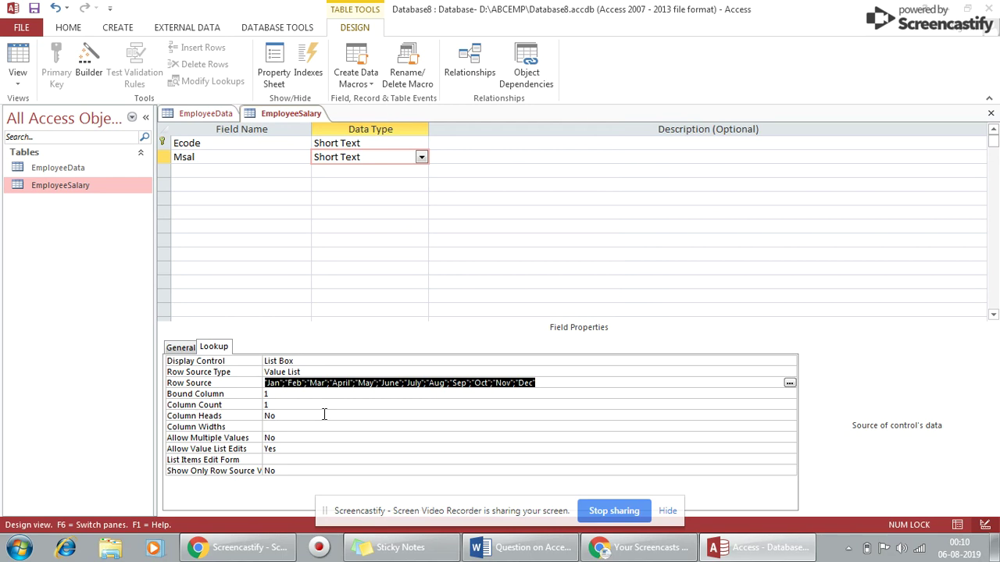
- Add a third field named Ysal with the Short Text data type below Msal
left_click(208, 168)
type("Ysal")
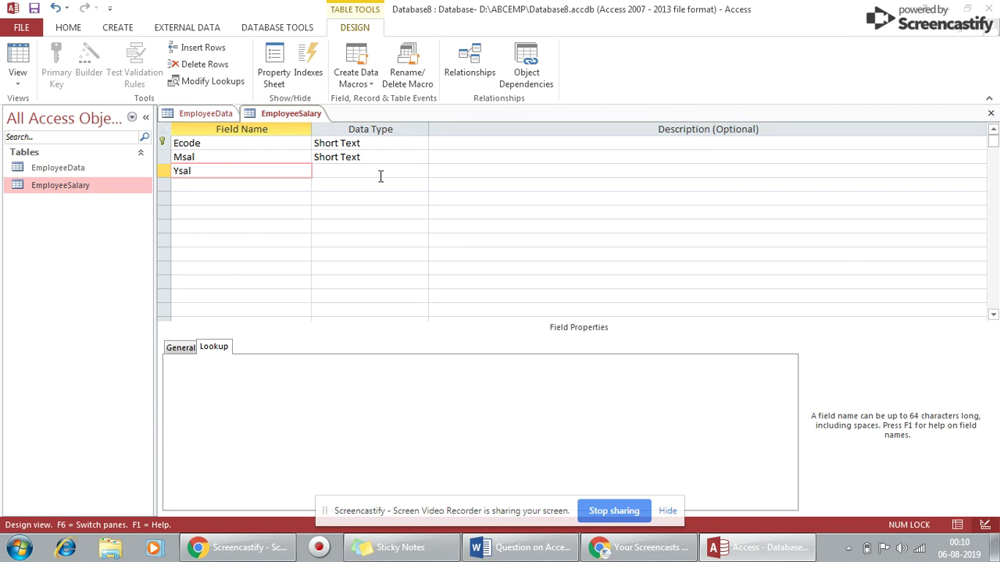
left_click(380, 172)
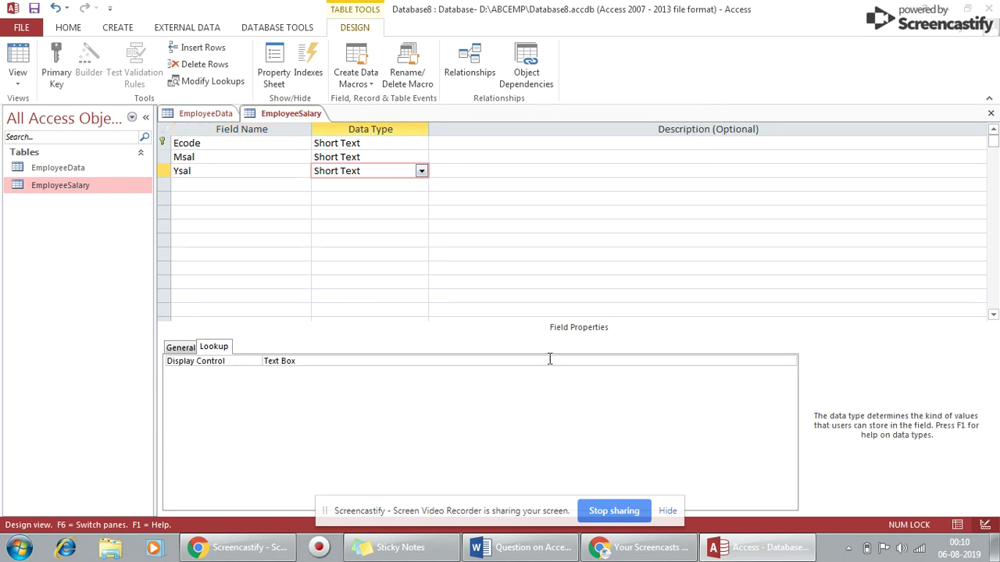
- Set the Ysal field's lookup display control to List Box and its row source type to Value List
left_click(781, 361)
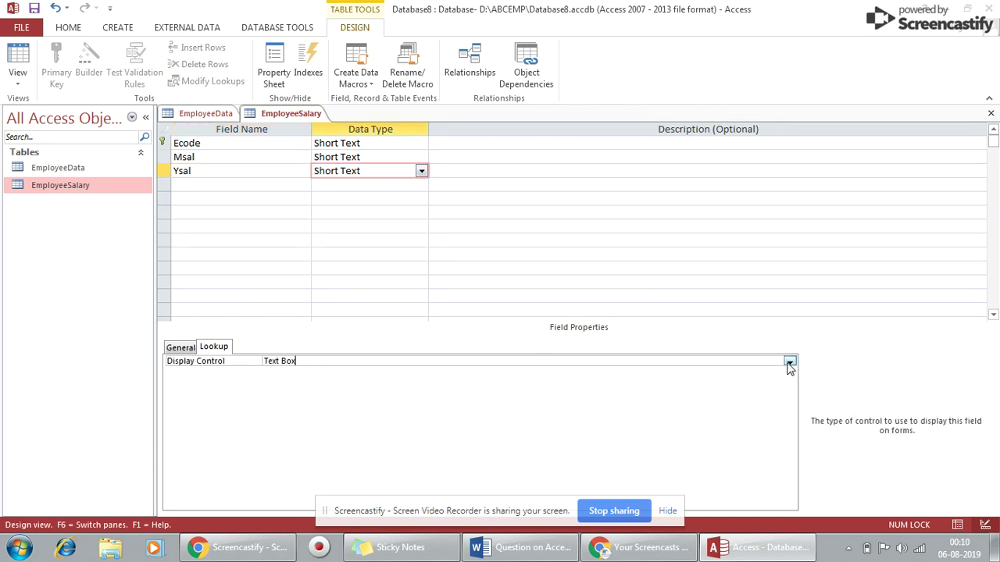
left_click(789, 363)
left_click(703, 382)
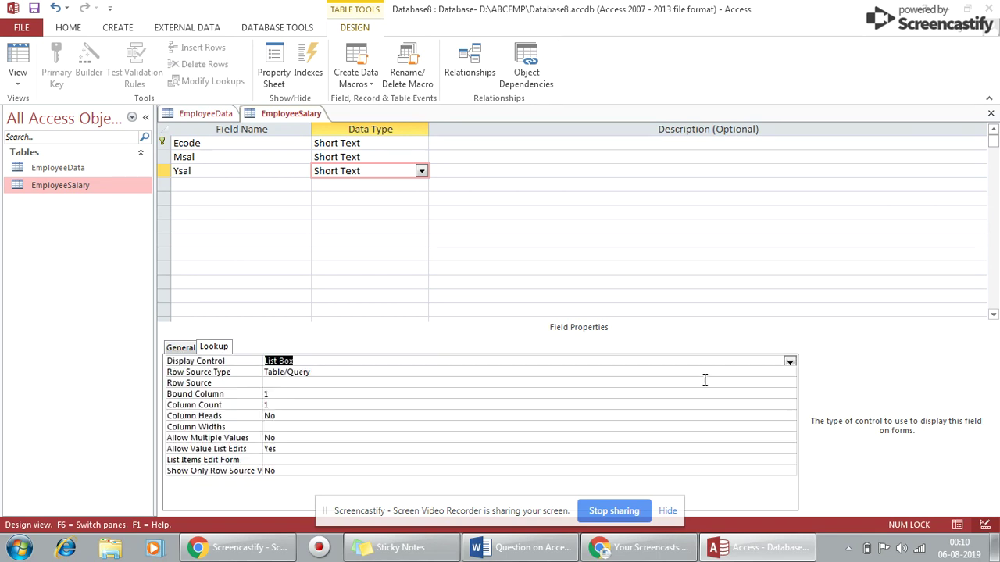
left_click(735, 373)
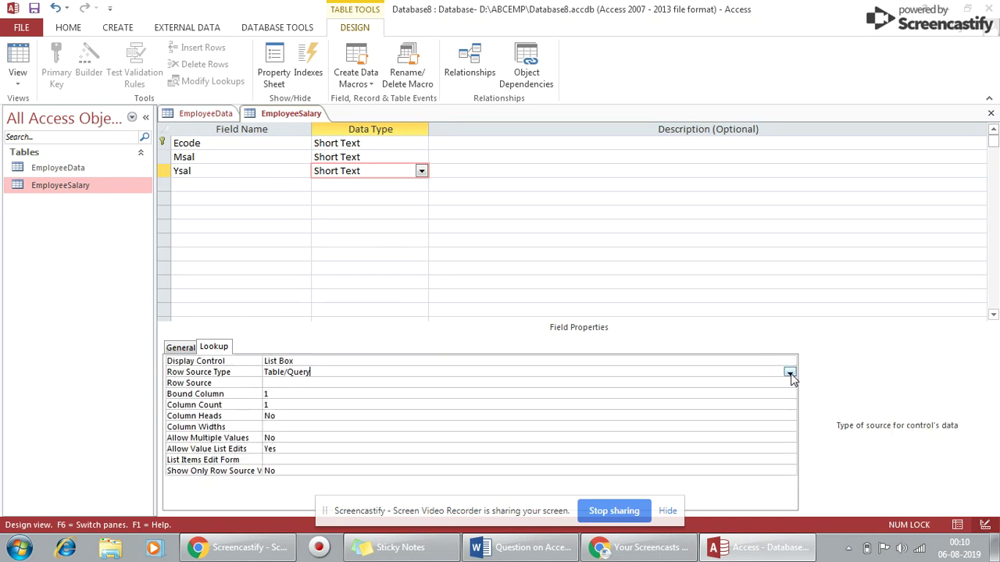
left_click(790, 372)
left_click(661, 396)
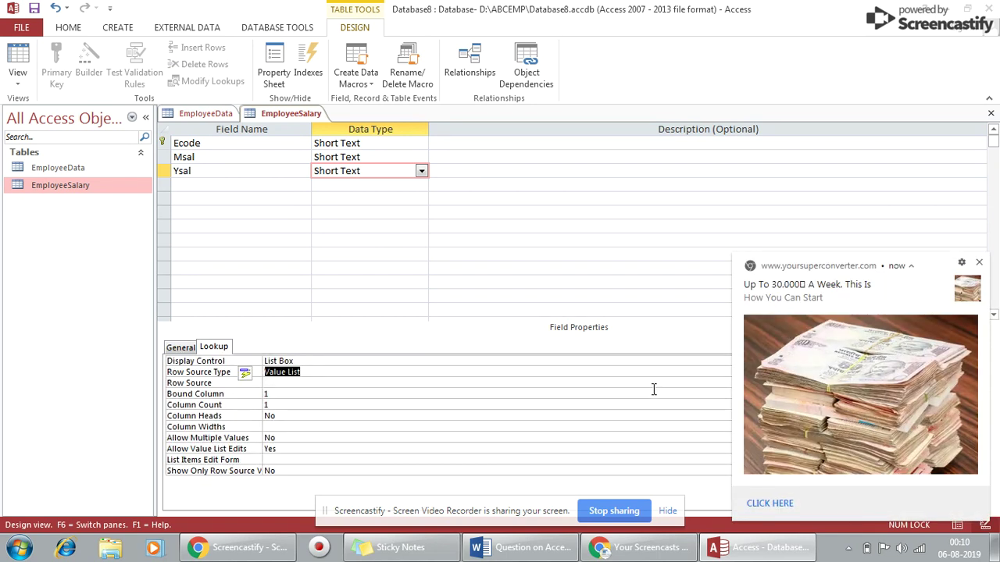
left_click(979, 262)
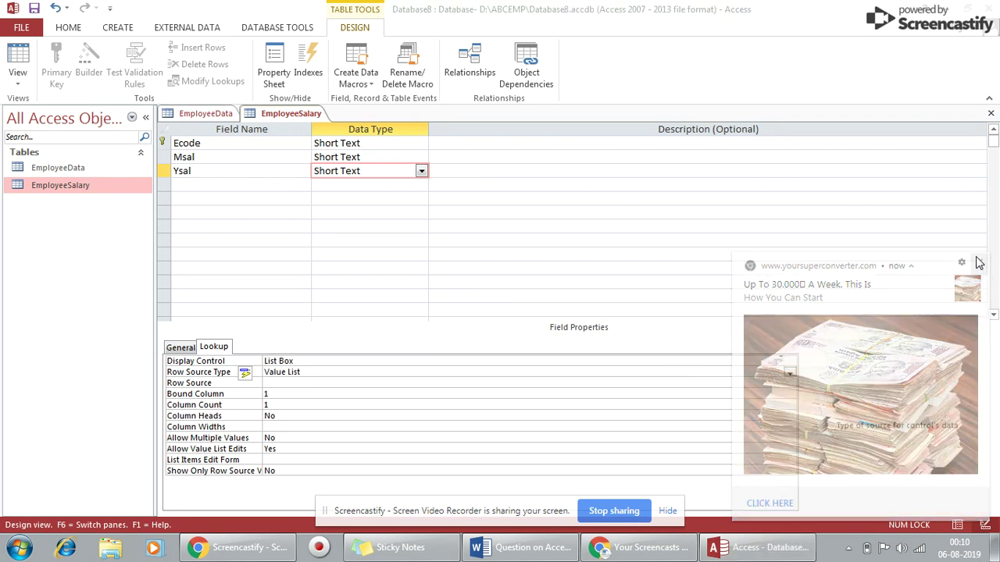
- Fill the Ysal row source list with the years 2012, 2013, 2014, 2015 and 2016
left_click(784, 383)
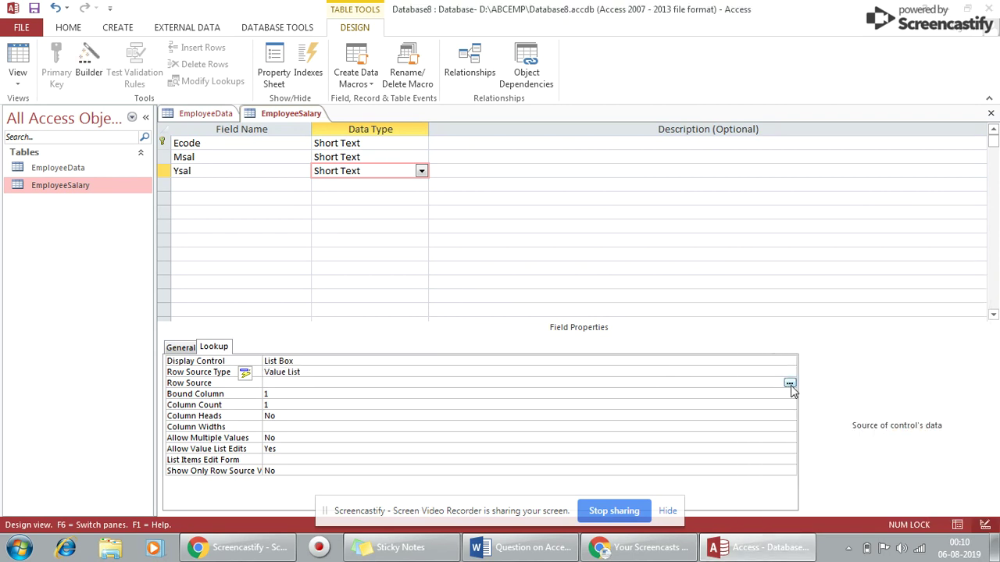
left_click(790, 382)
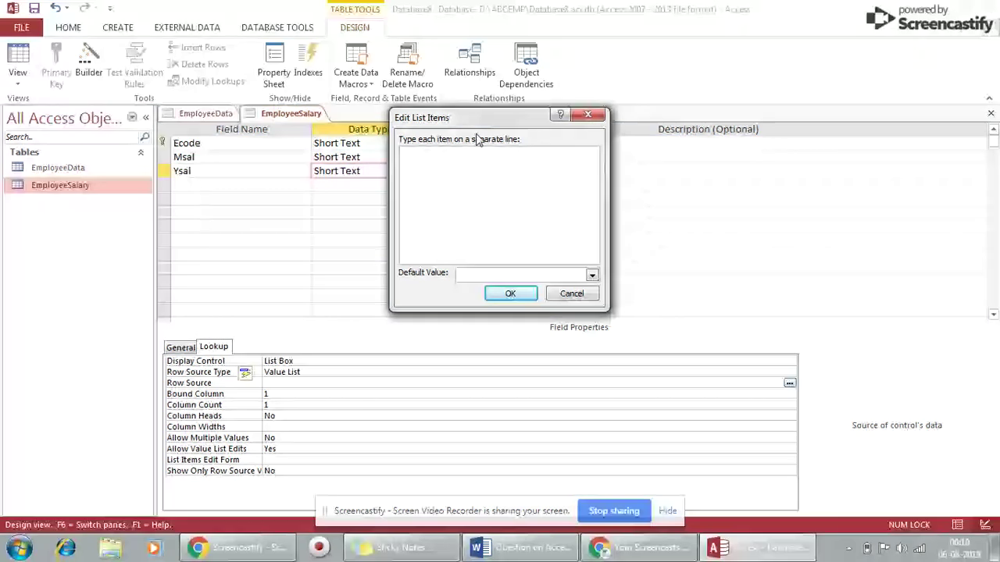
type("20")
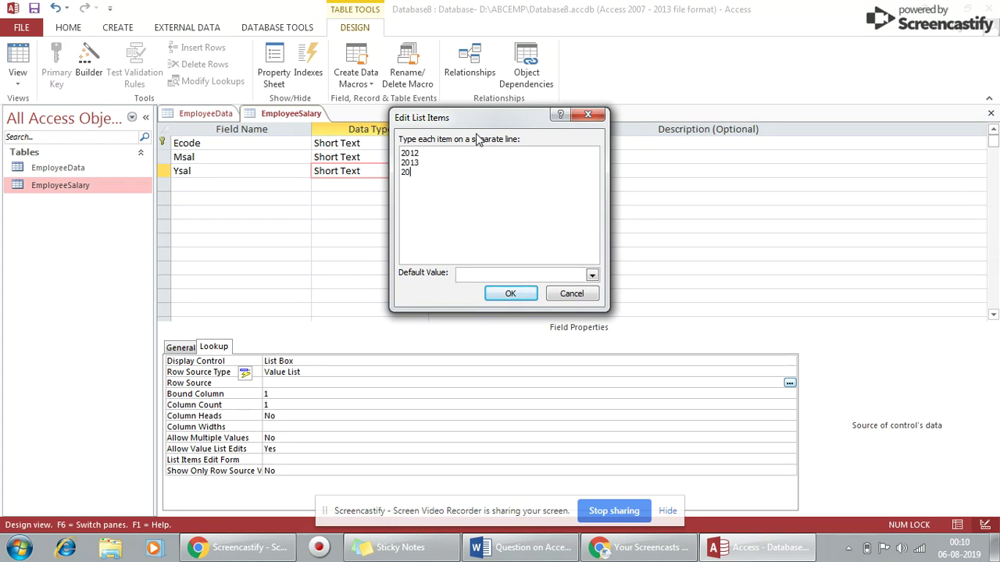
type("15")
key("Return")
type("2016")
left_click(511, 293)
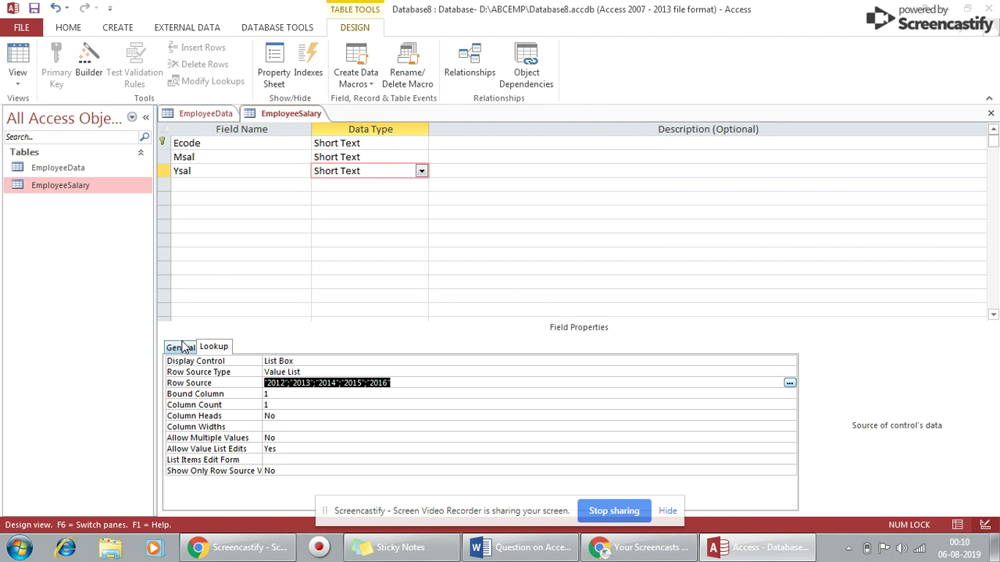
- Add a fourth field named Basic with the Number data type below Ysal
key("alt+Tab")
key("alt+Tab")
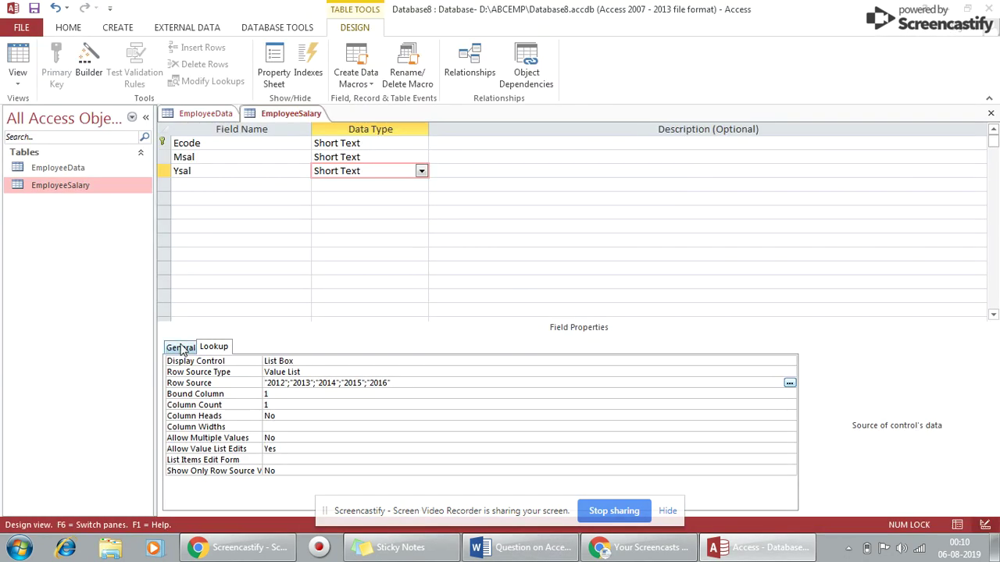
left_click(232, 185)
type("B")
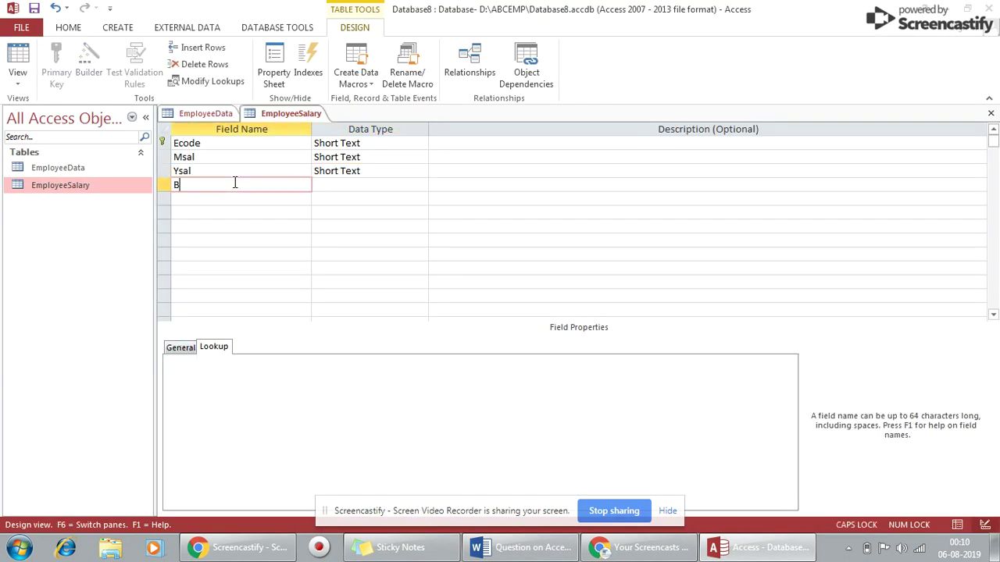
type("asic")
left_click(363, 185)
left_click(421, 184)
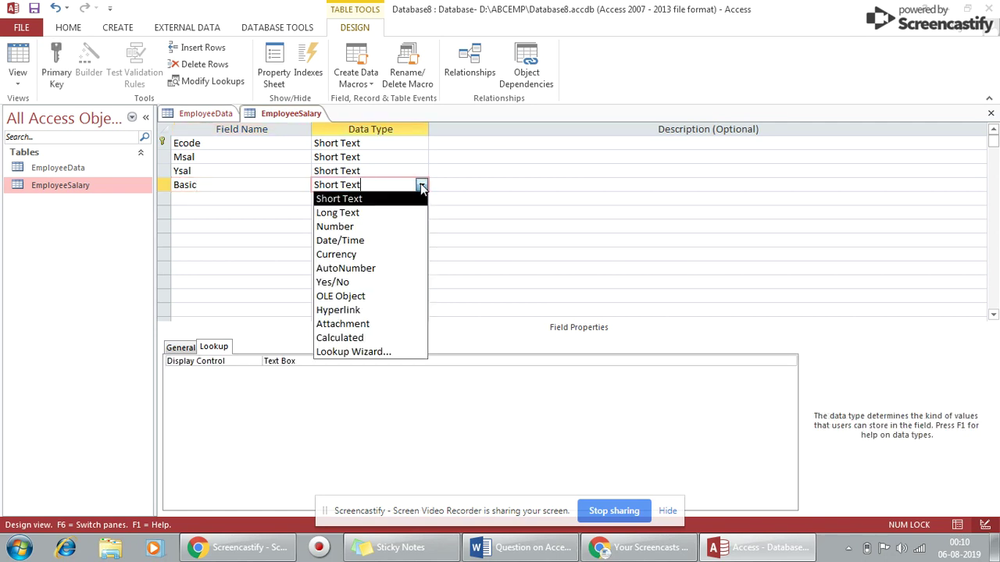
left_click(353, 226)
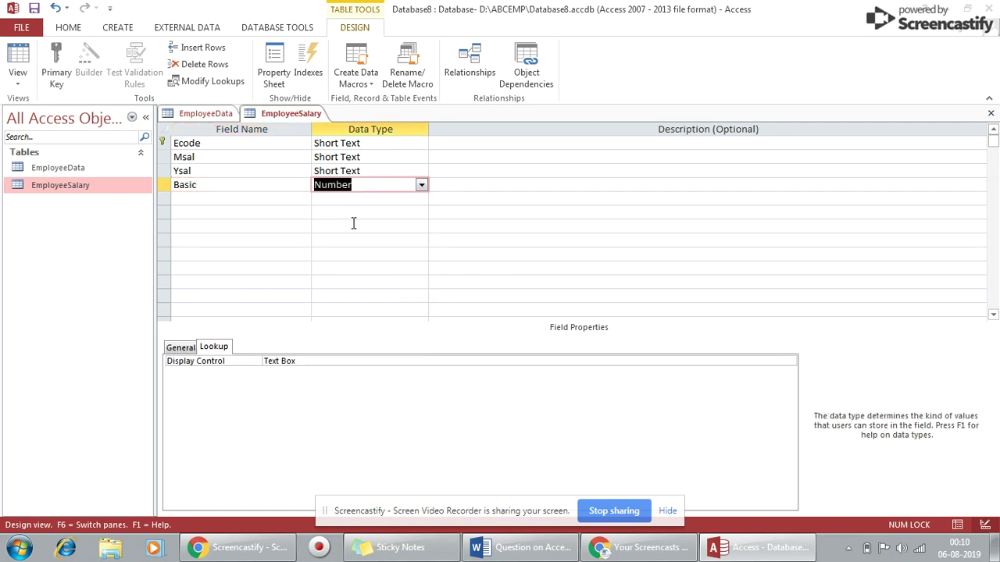
- Give the Basic field the validation rule <=50000 and the validation text "Not permitted"
left_click(179, 347)
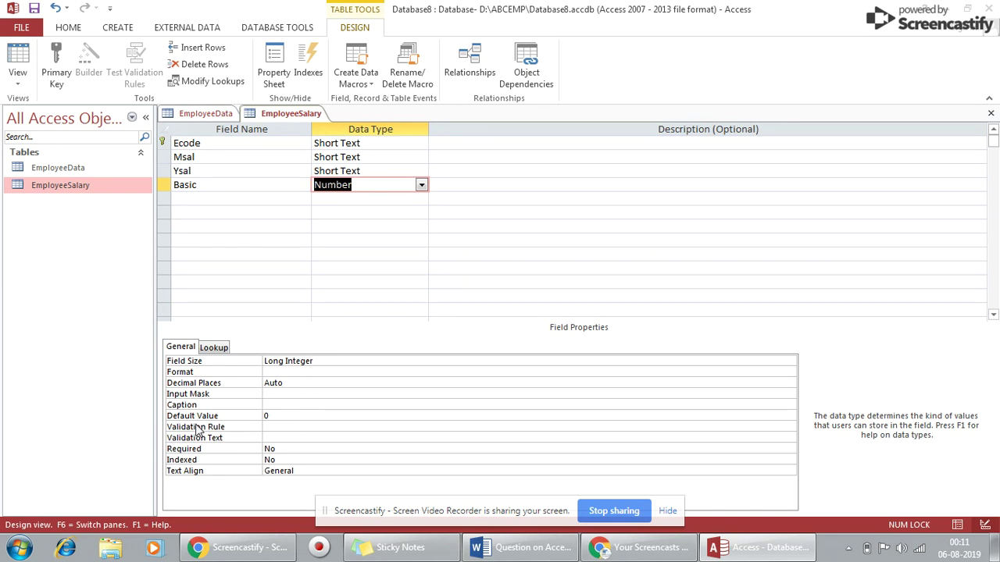
left_click(273, 427)
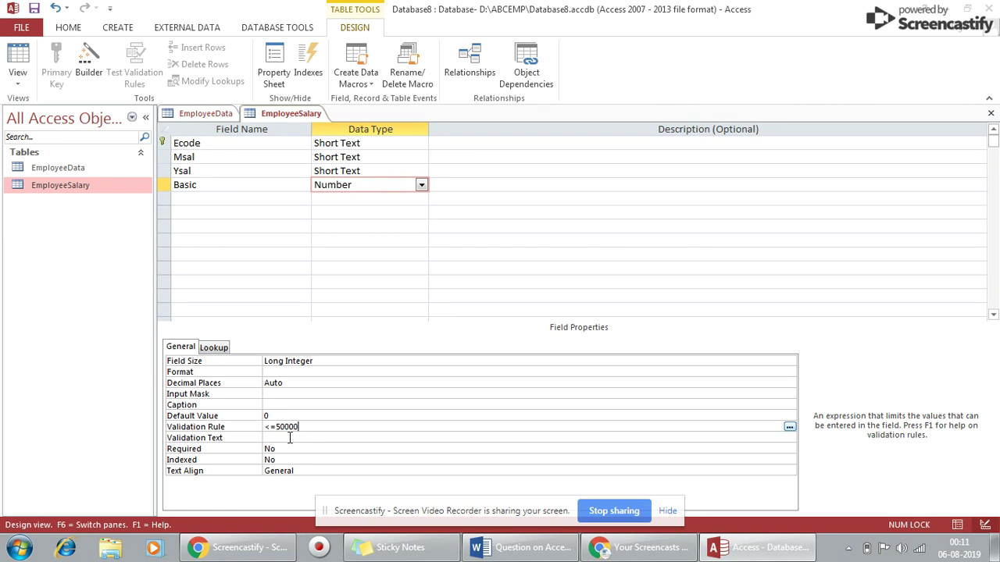
left_click(289, 438)
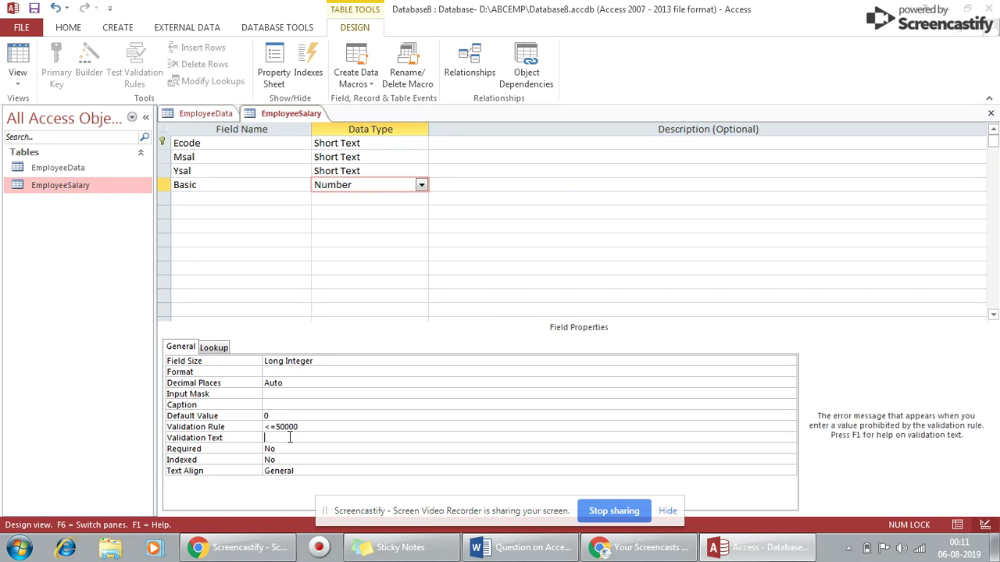
type("Not permitted")
- Save the EmployeeSalary table and show it in Datasheet View
left_click(18, 81)
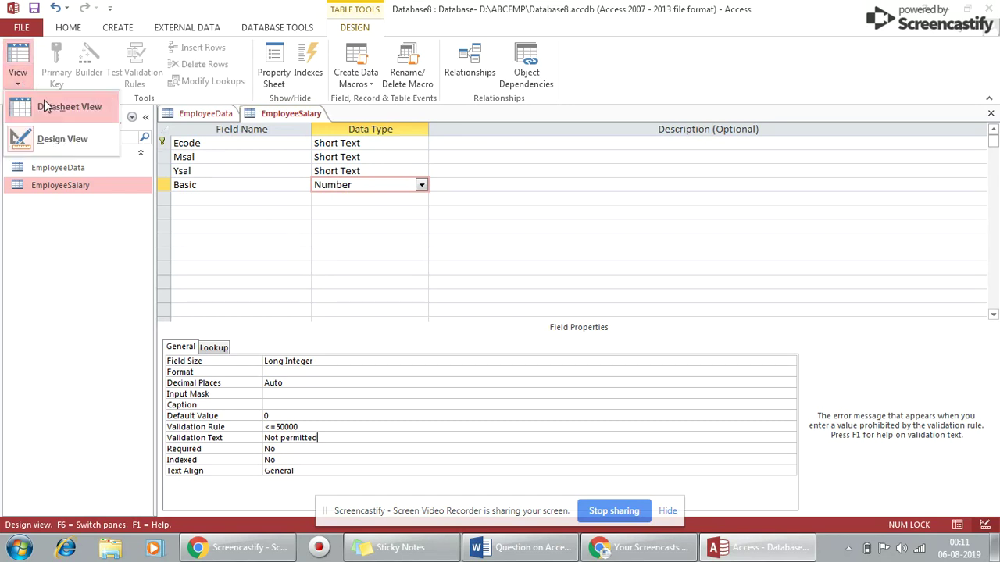
left_click(46, 106)
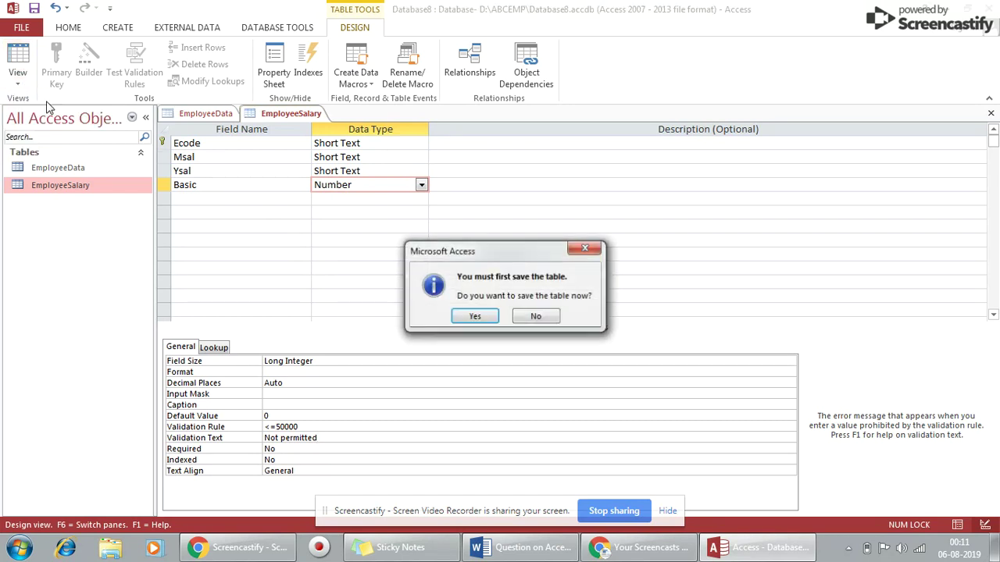
left_click(474, 316)
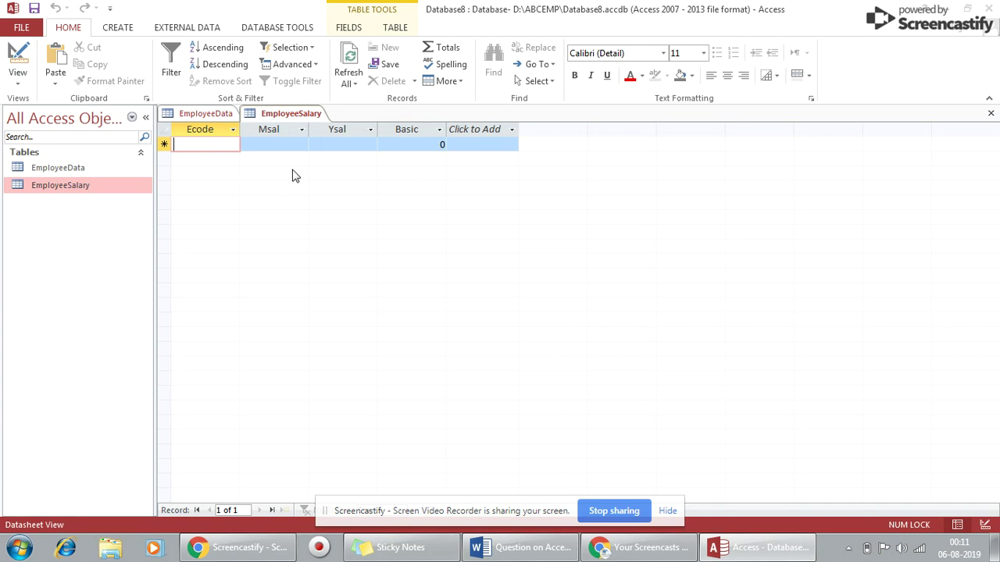
- Enter the first salary record with Ecode 100, Msal Mar, Ysal 2014 and Basic 20000
type("100")
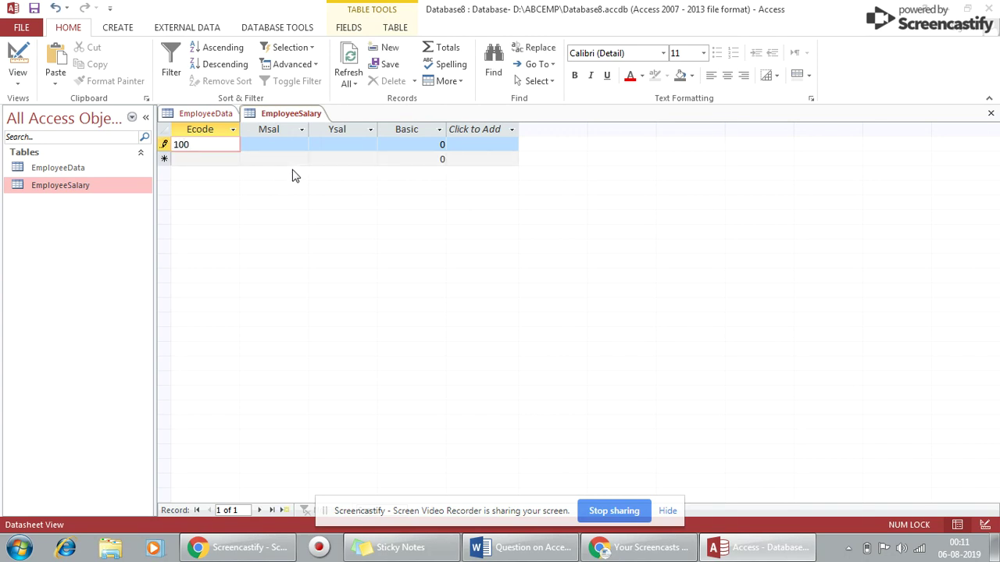
key("Tab")
left_click(300, 146)
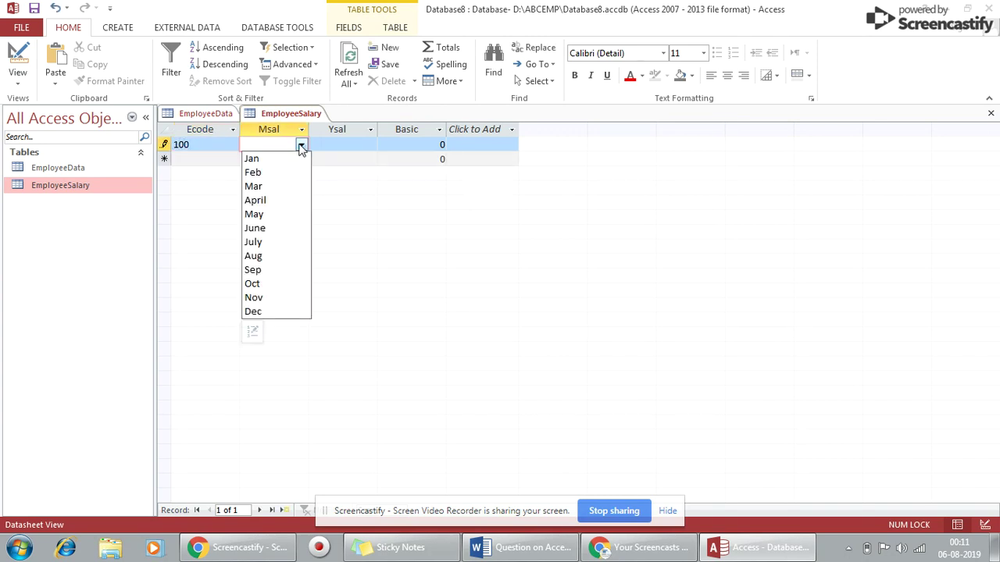
left_click(269, 188)
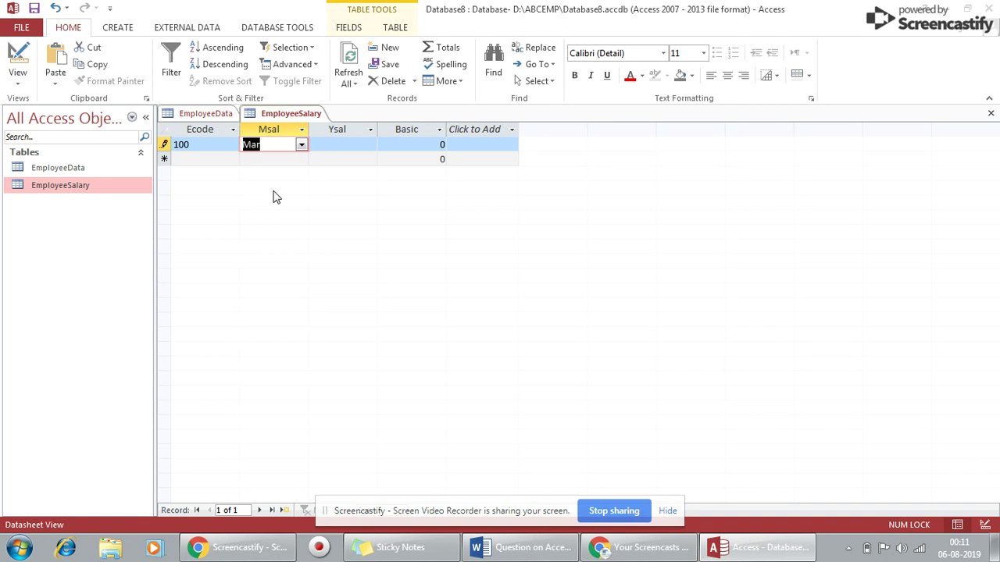
left_click(331, 146)
left_click(370, 146)
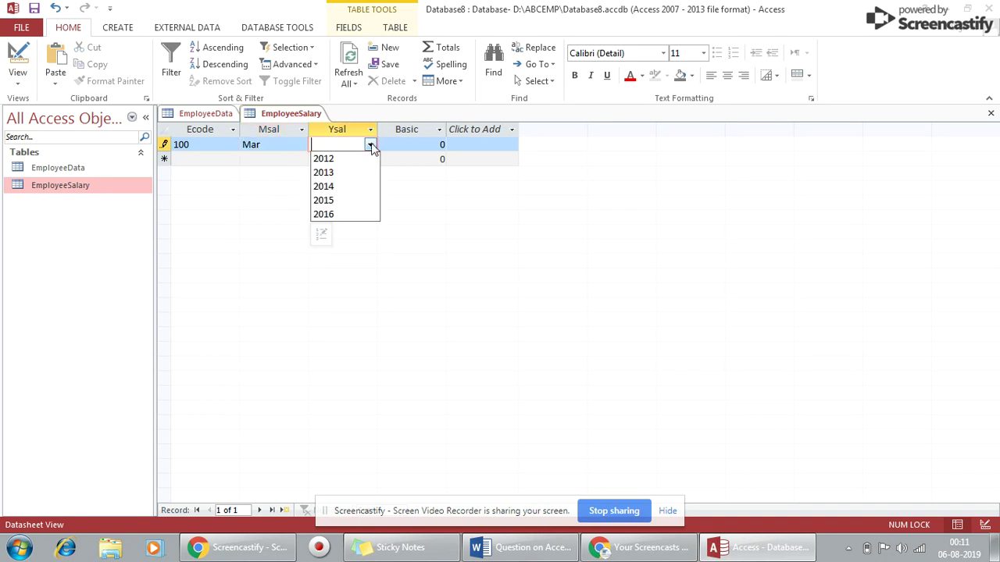
left_click(339, 186)
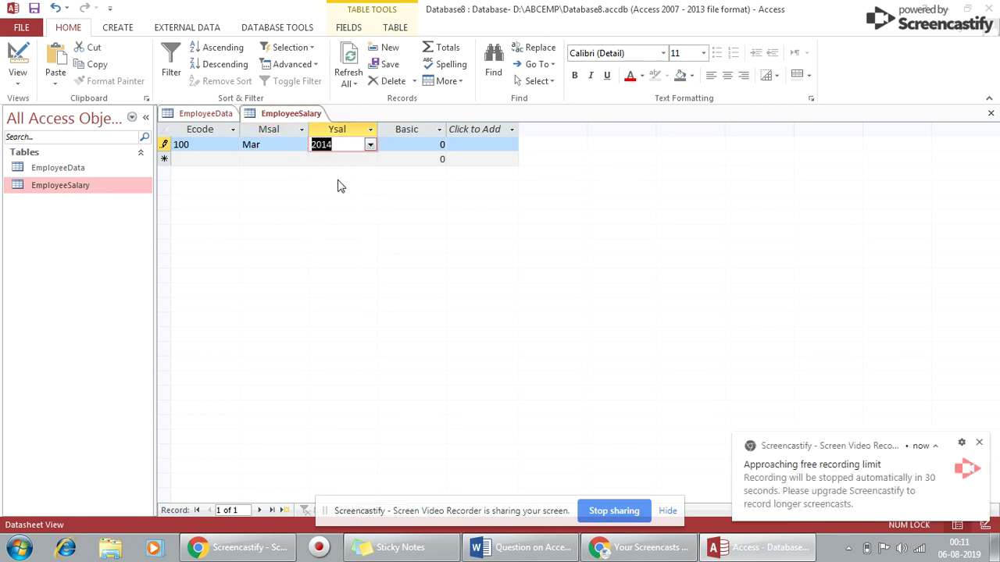
left_click(420, 144)
key("BackSpace")
type("20000")
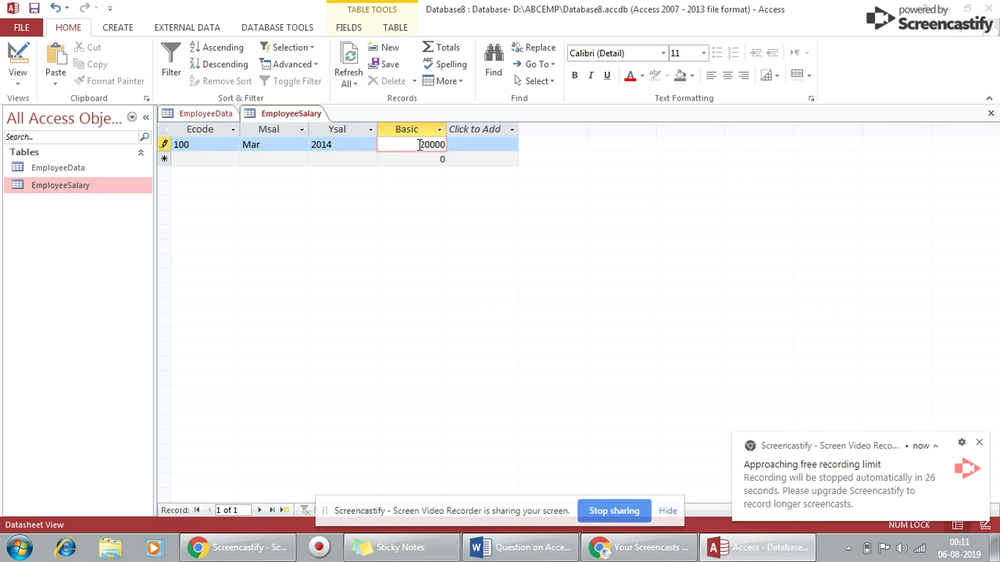
key("Tab")
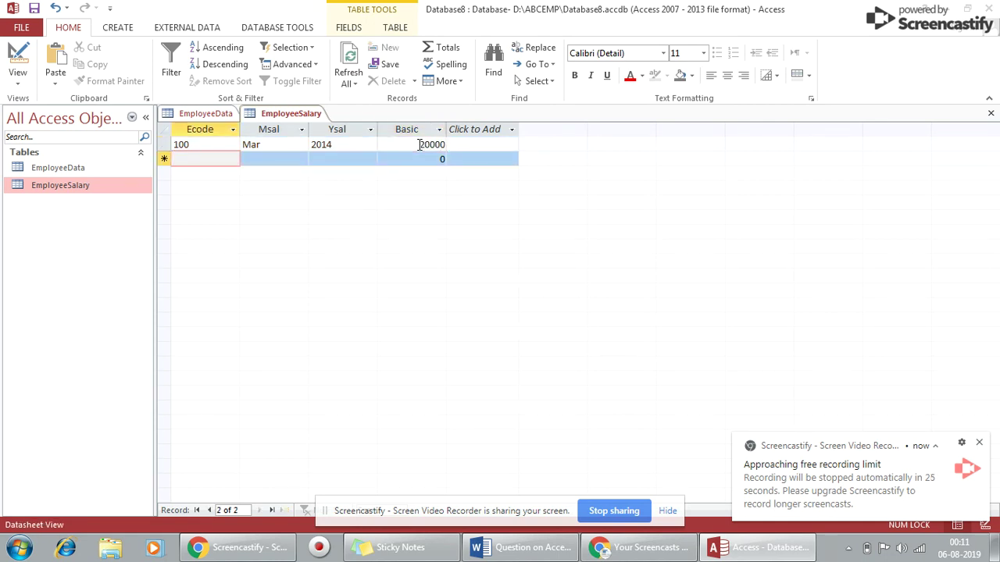
- Start a second salary record with Ecode 120, Msal May and Ysal 2014
type("1")
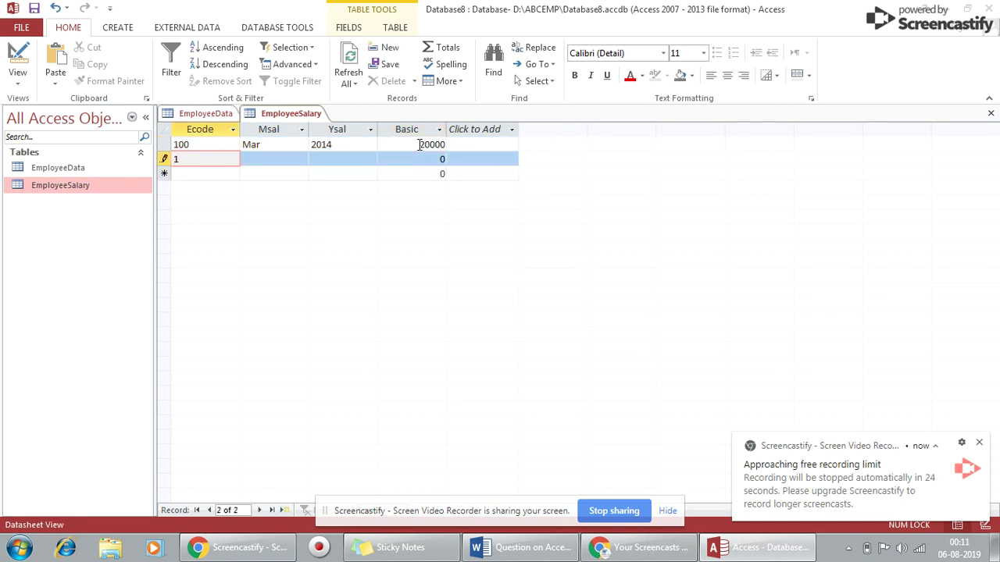
type("20")
key("Tab")
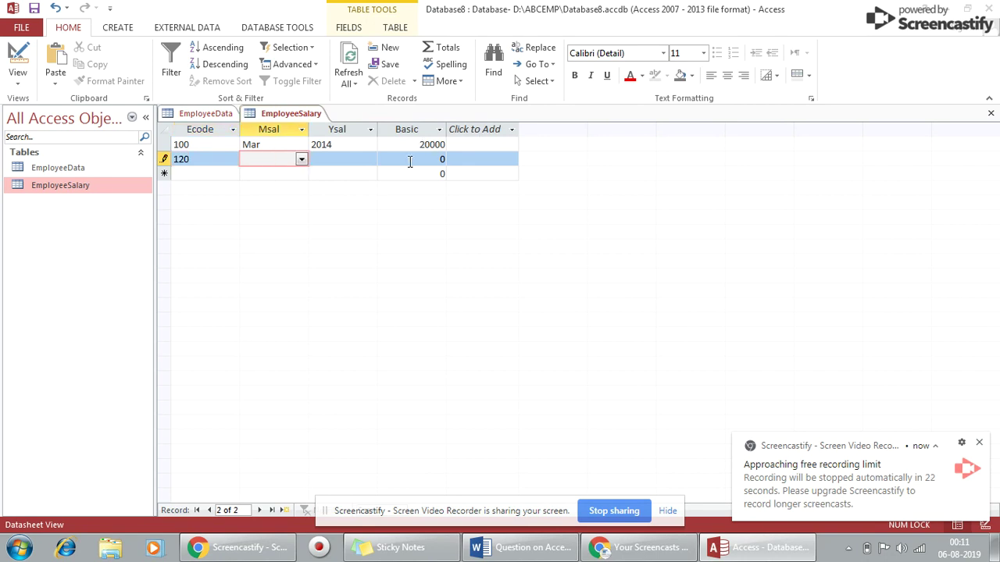
left_click(300, 160)
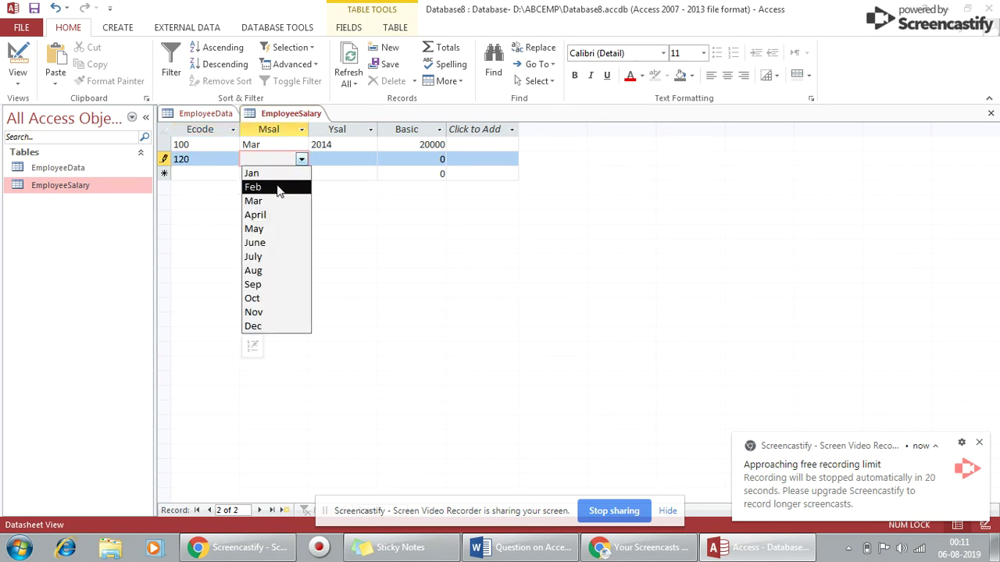
left_click(277, 228)
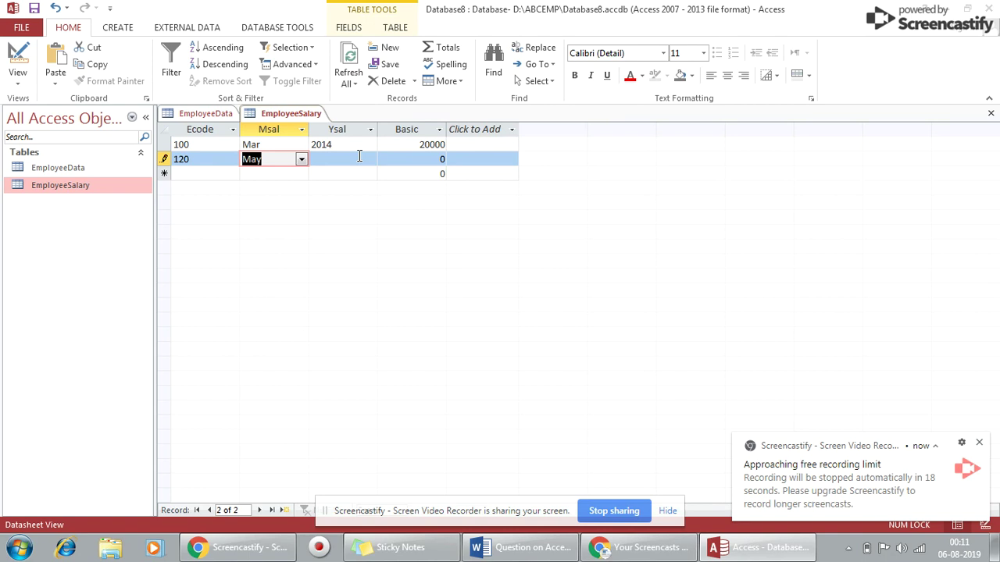
left_click(359, 157)
left_click(370, 159)
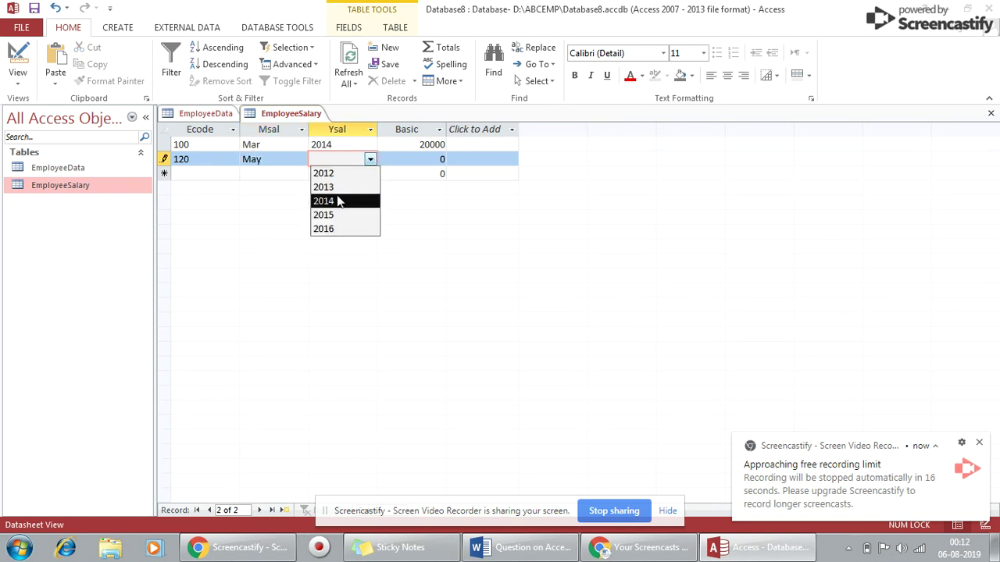
left_click(338, 202)
- Try to enter 60000 as the second record's Basic value to test the validation rule
left_click(424, 157)
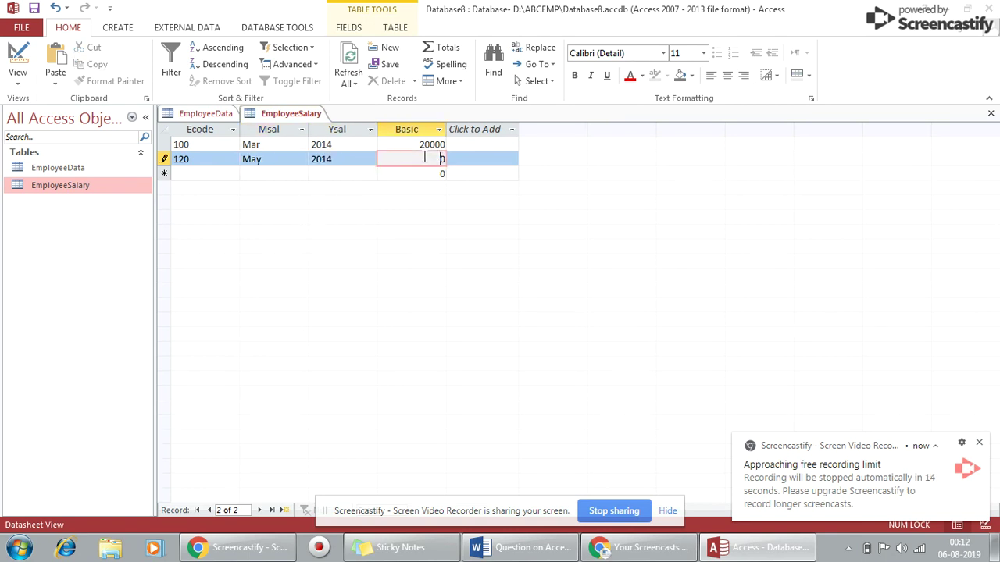
type("60000")
key("Return")
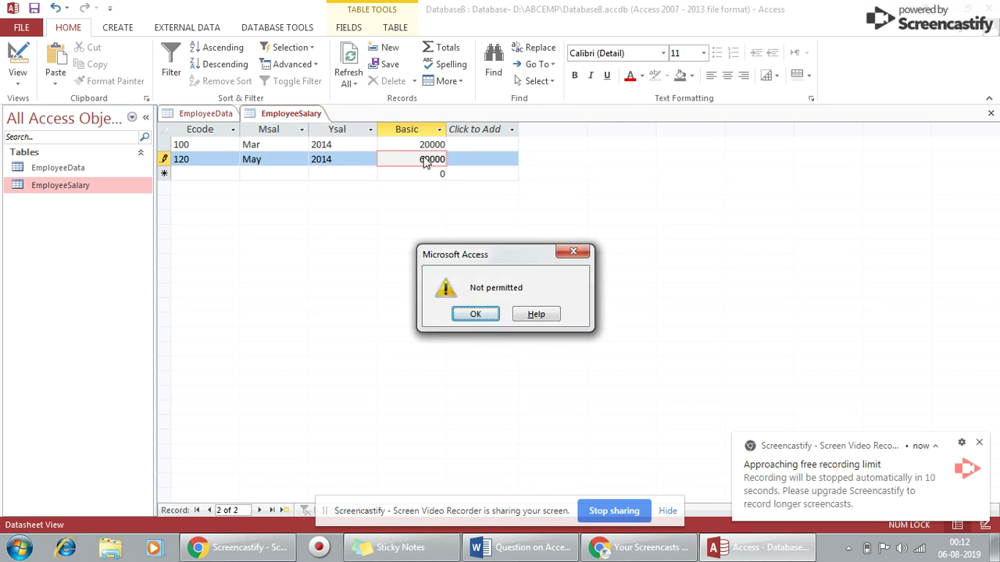